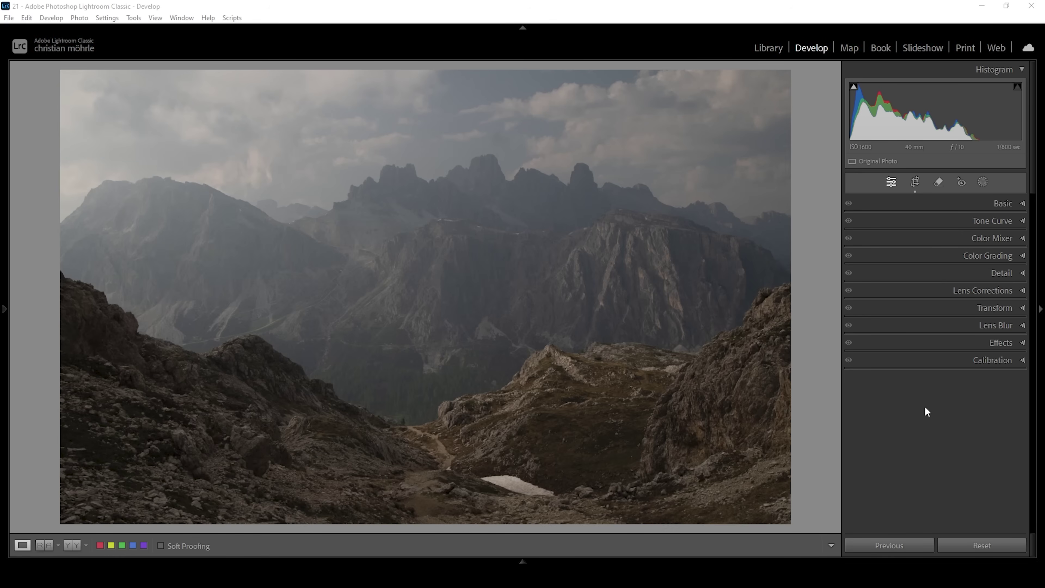
- Apply AI Denoise to the photo with a slightly reduced amount, producing the enhanced DNG
{"action": "left_click", "coordinate": [997, 274]}
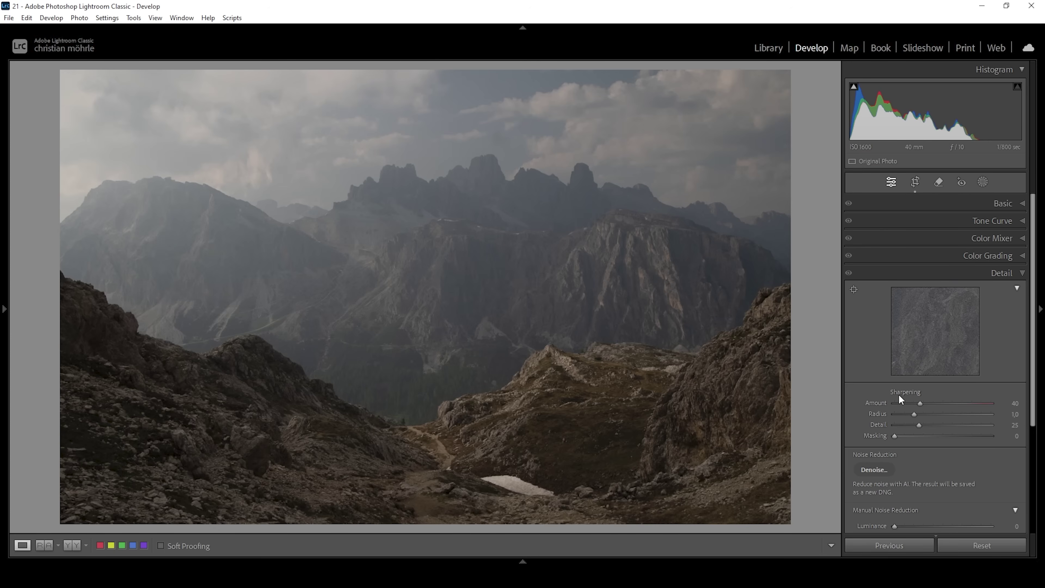
{"action": "left_click", "coordinate": [866, 474]}
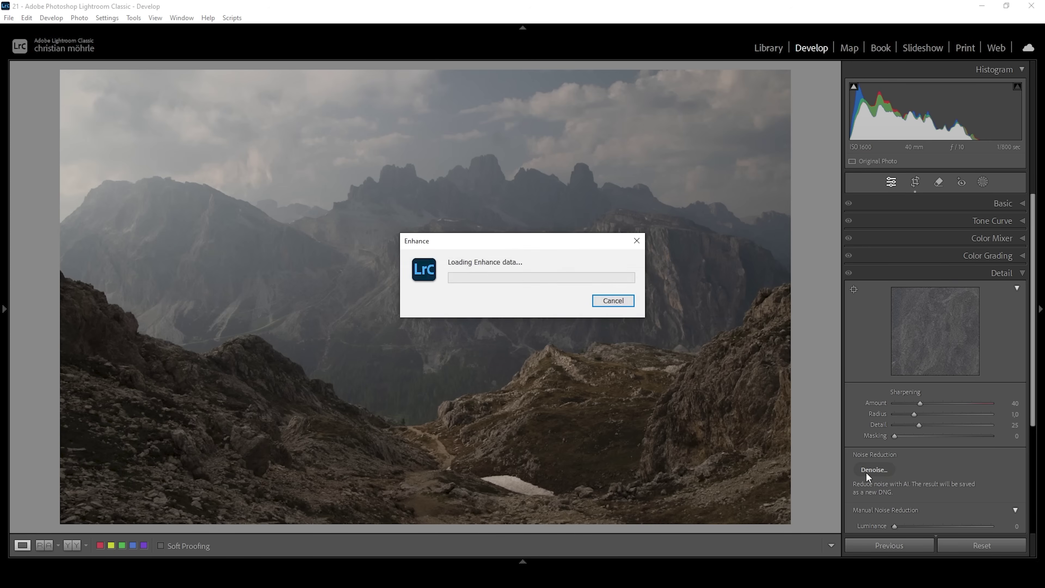
{"action": "left_click", "coordinate": [522, 276]}
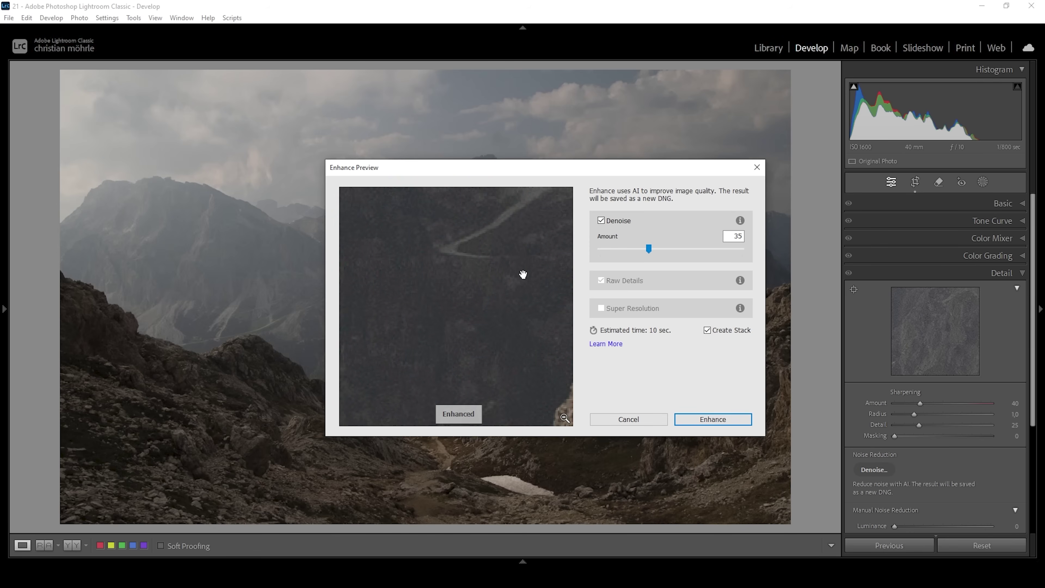
{"action": "left_click_drag", "start_coordinate": [651, 256], "coordinate": [642, 255]}
{"action": "left_click", "coordinate": [712, 419]}
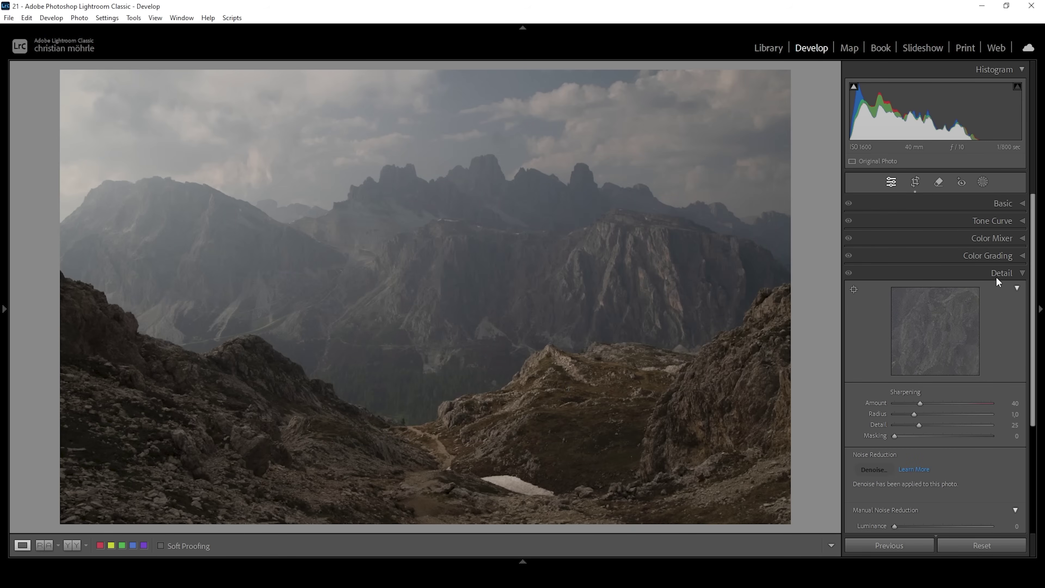
{"action": "left_click", "coordinate": [1000, 268]}
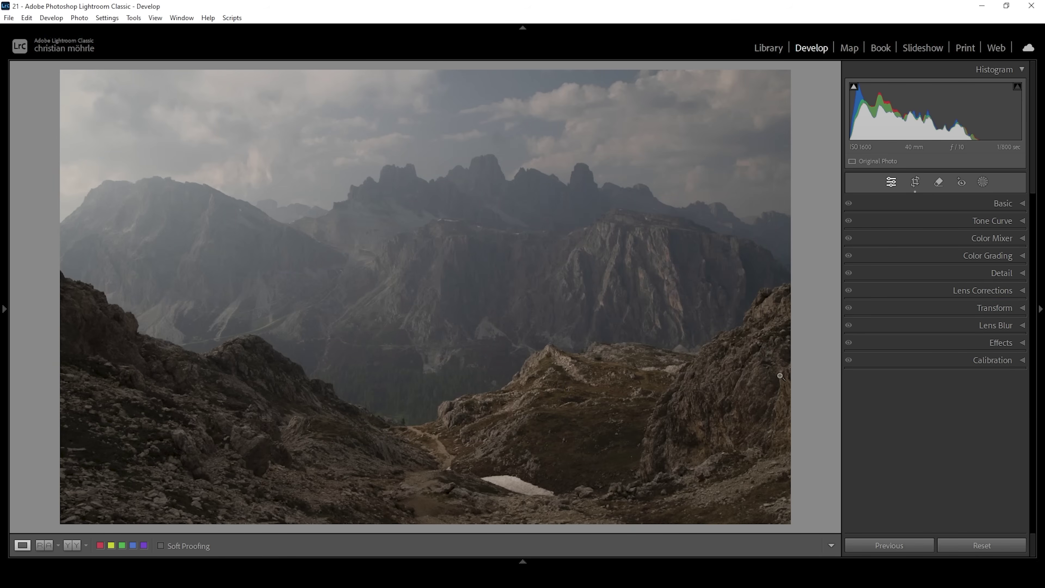
- Change the photo's colour profile to Adobe Standard
{"action": "left_click", "coordinate": [986, 203]}
{"action": "left_click", "coordinate": [896, 242]}
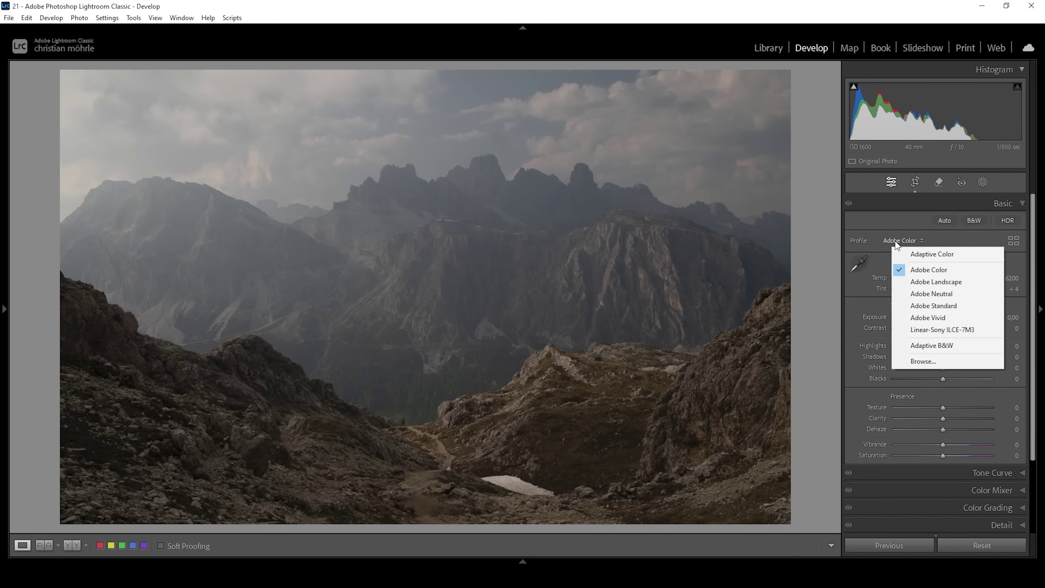
{"action": "left_click", "coordinate": [944, 307]}
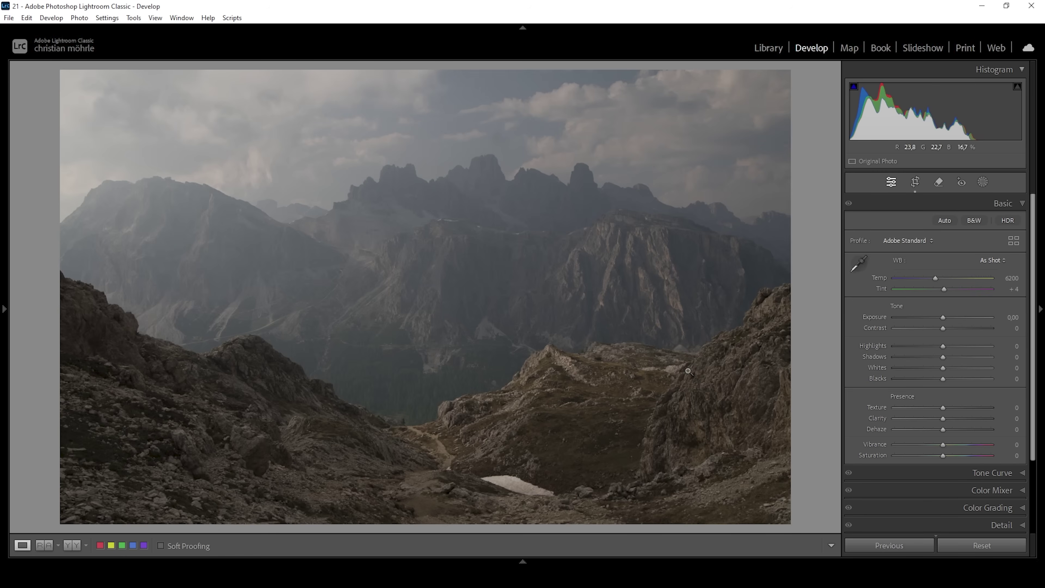
- Set Highlights to -44, Shadows to -51, Blacks to +35 and Whites to +72, and warm the white balance temperature to 7225
{"action": "left_click_drag", "start_coordinate": [943, 346], "coordinate": [920, 356]}
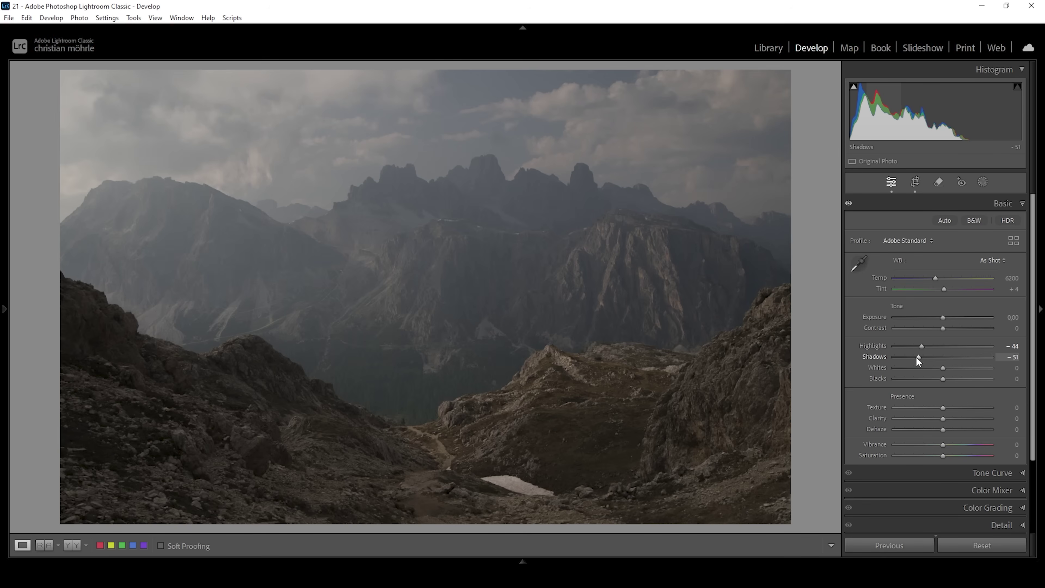
{"action": "left_click_drag", "start_coordinate": [943, 383], "coordinate": [960, 380]}
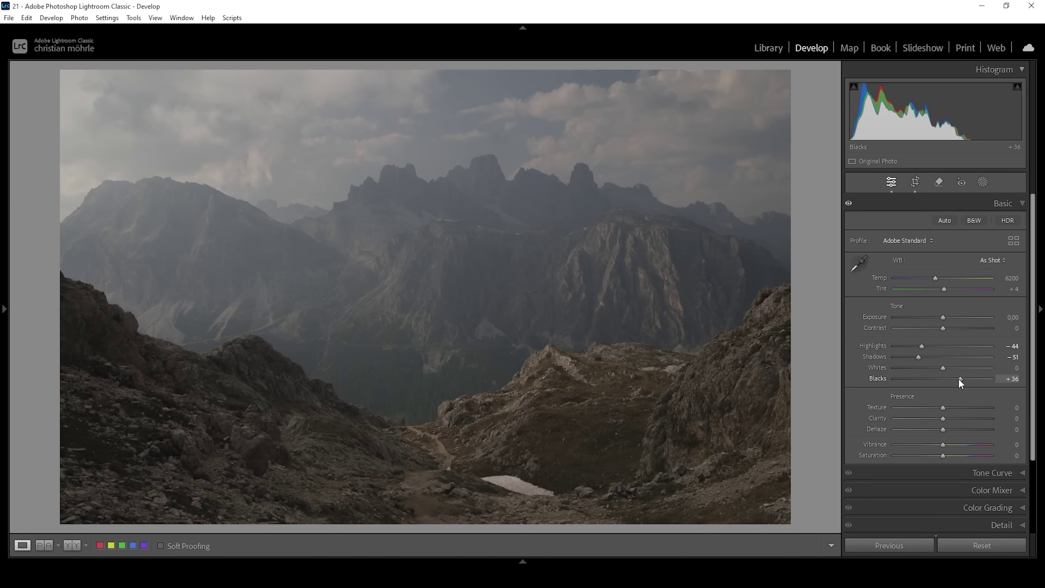
{"action": "left_click_drag", "start_coordinate": [957, 380], "coordinate": [960, 380]}
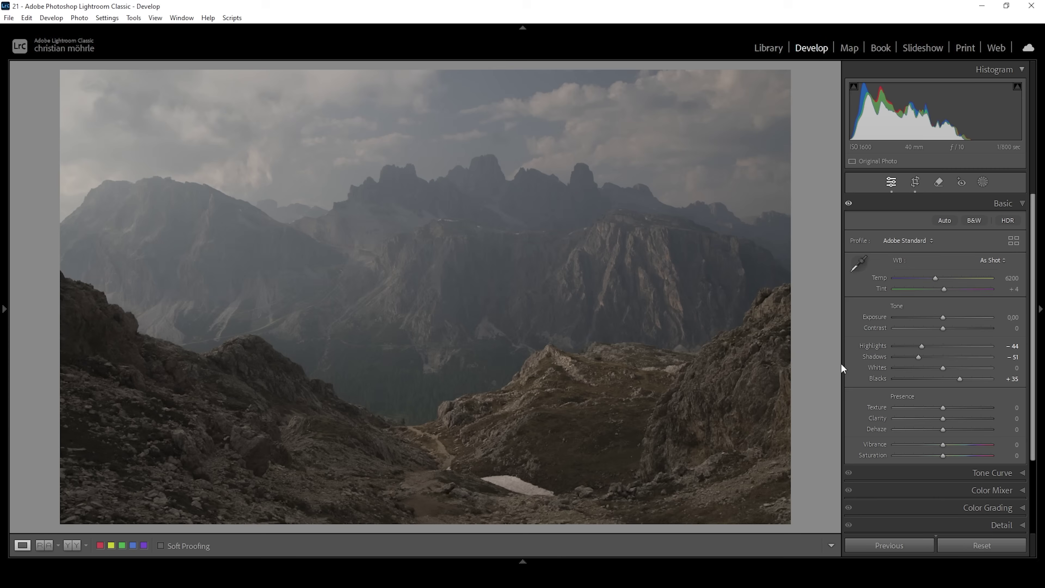
{"action": "left_click_drag", "start_coordinate": [942, 370], "coordinate": [977, 371]}
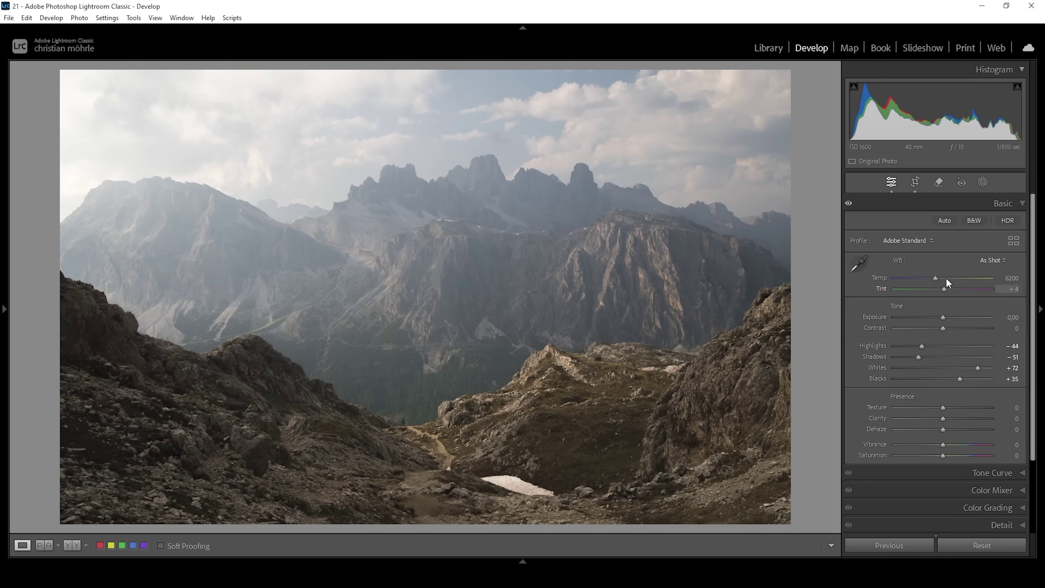
{"action": "left_click_drag", "start_coordinate": [935, 279], "coordinate": [944, 280]}
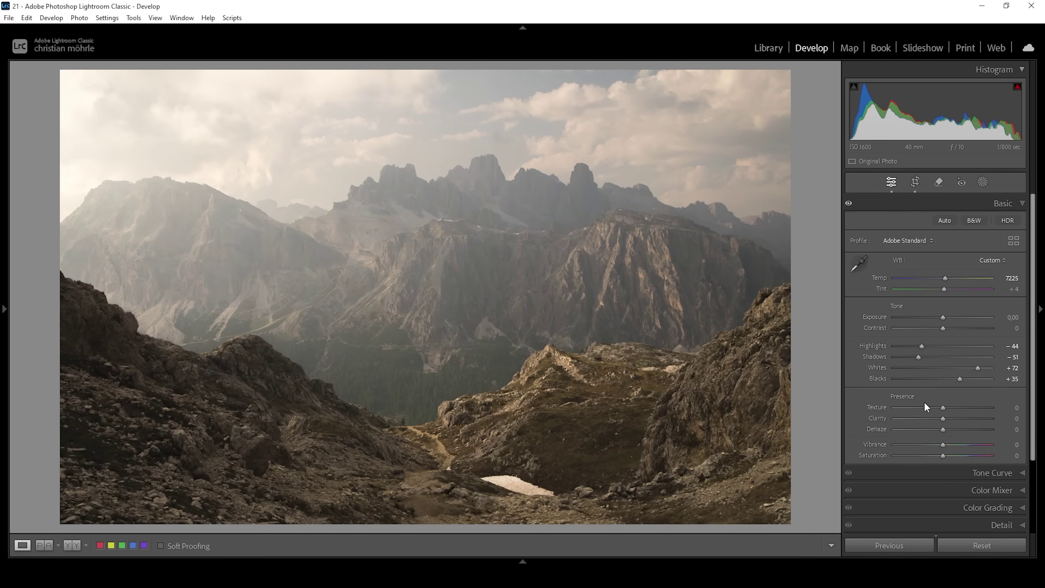
- Set the whole photo's Texture to +7, Dehaze to +6, Clarity to -3 and Vibrance to -7
{"action": "left_click_drag", "start_coordinate": [942, 406], "coordinate": [946, 407]}
{"action": "left_click_drag", "start_coordinate": [939, 432], "coordinate": [943, 431]}
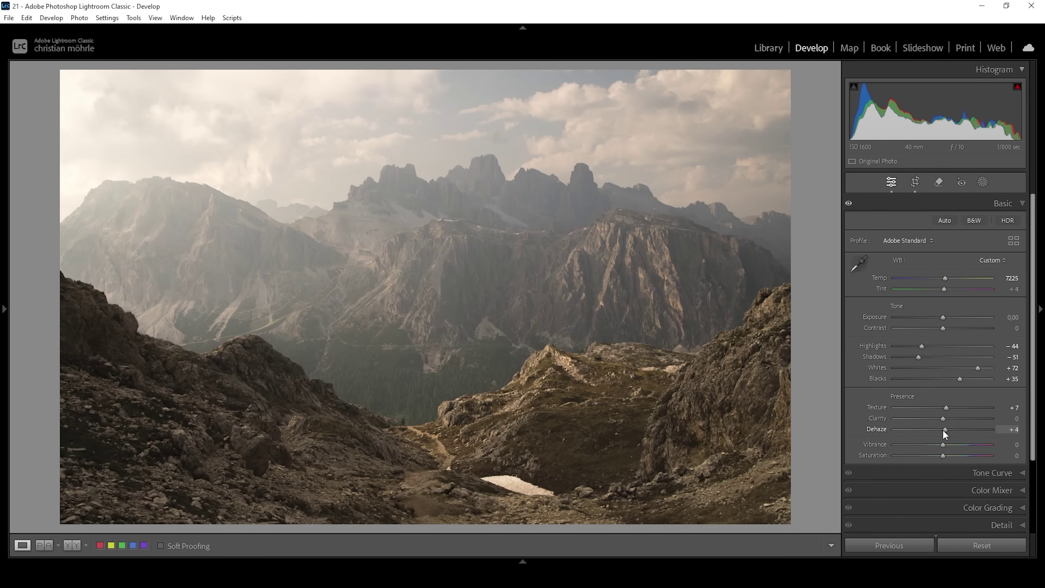
{"action": "left_click_drag", "start_coordinate": [945, 433], "coordinate": [946, 432]}
{"action": "left_click_drag", "start_coordinate": [943, 419], "coordinate": [941, 419]}
{"action": "left_click_drag", "start_coordinate": [942, 445], "coordinate": [940, 446]}
{"action": "left_click", "coordinate": [43, 544]}
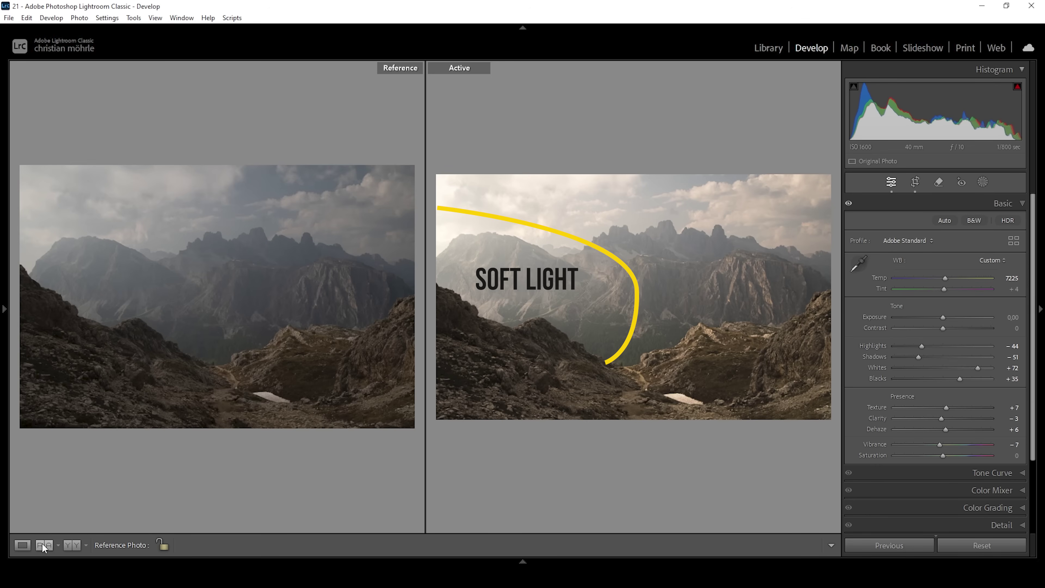
{"action": "key", "text": "d"}
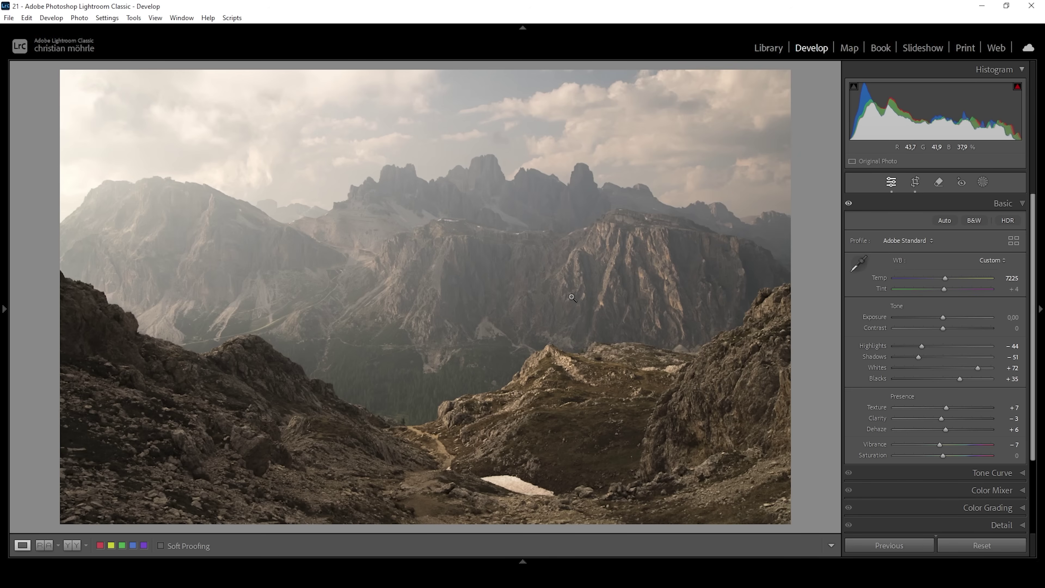
- Add a linear gradient mask slanted along the sunlight's angle, covering the valley and foreground and fading out towards the sky
{"action": "left_click", "coordinate": [982, 182]}
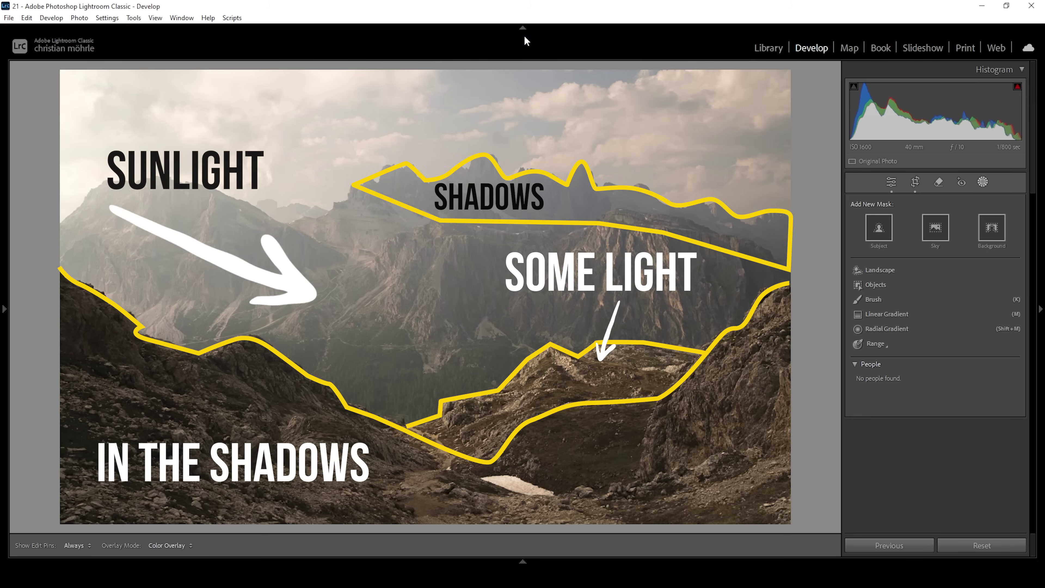
{"action": "left_click", "coordinate": [880, 316]}
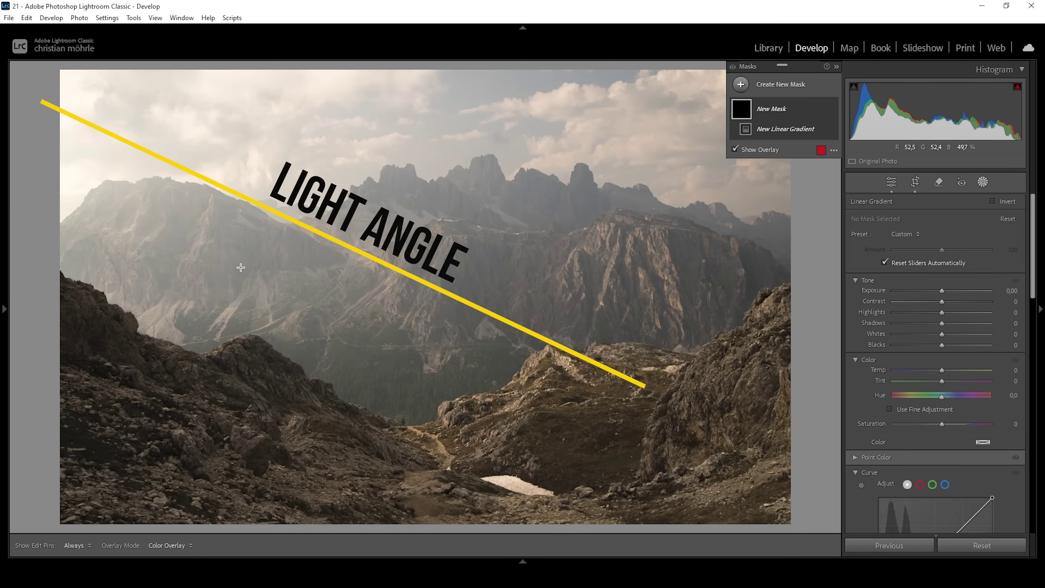
{"action": "key", "text": "shift+w"}
{"action": "left_click_drag", "start_coordinate": [224, 266], "coordinate": [263, 160]}
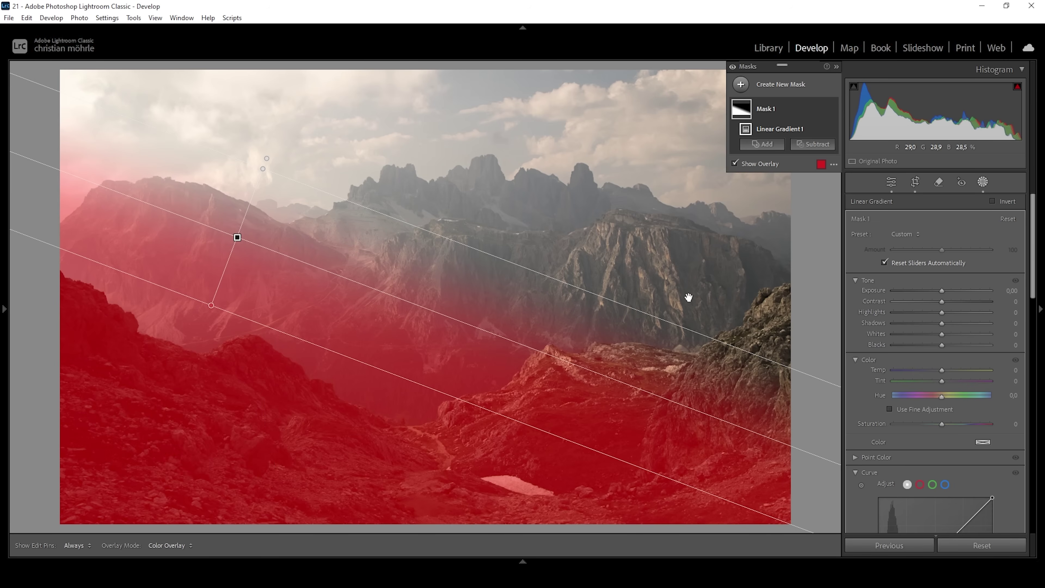
- Subtract the left foreground ridge from the gradient mask using a rectangular object selection
{"action": "left_click", "coordinate": [814, 144]}
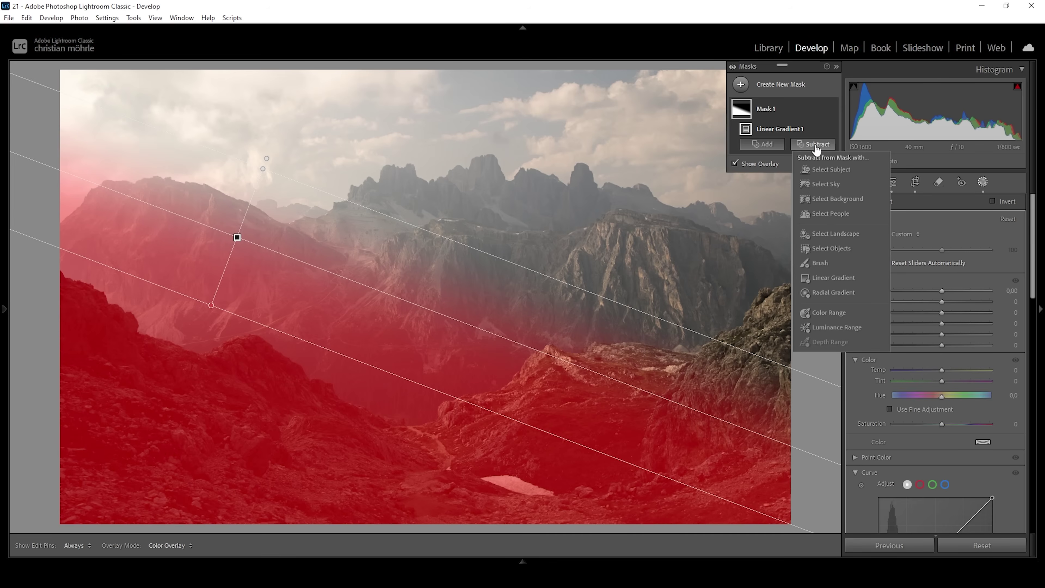
{"action": "left_click", "coordinate": [842, 249]}
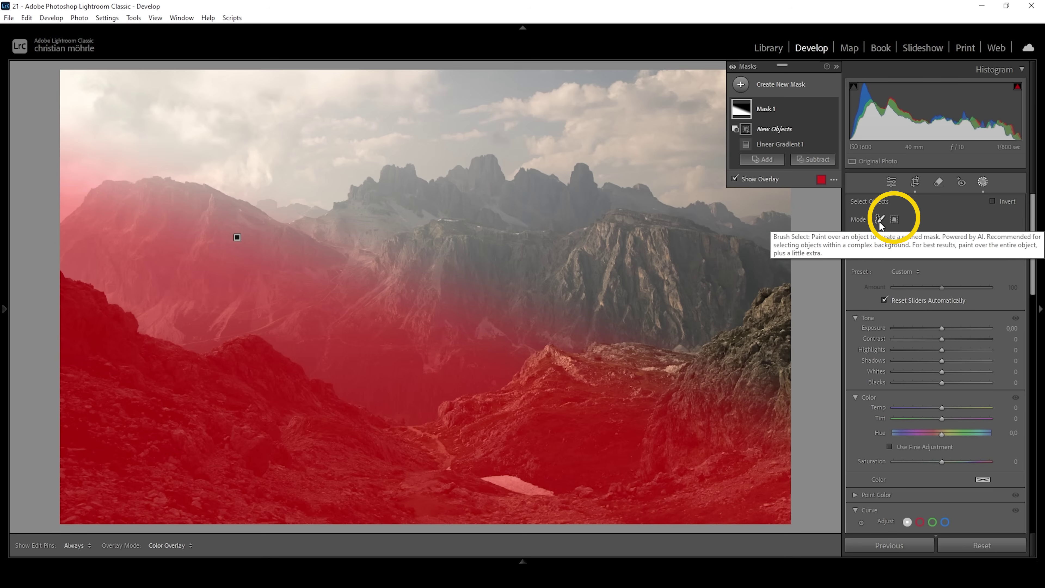
{"action": "left_click", "coordinate": [895, 219]}
{"action": "left_click_drag", "start_coordinate": [51, 527], "coordinate": [470, 264]}
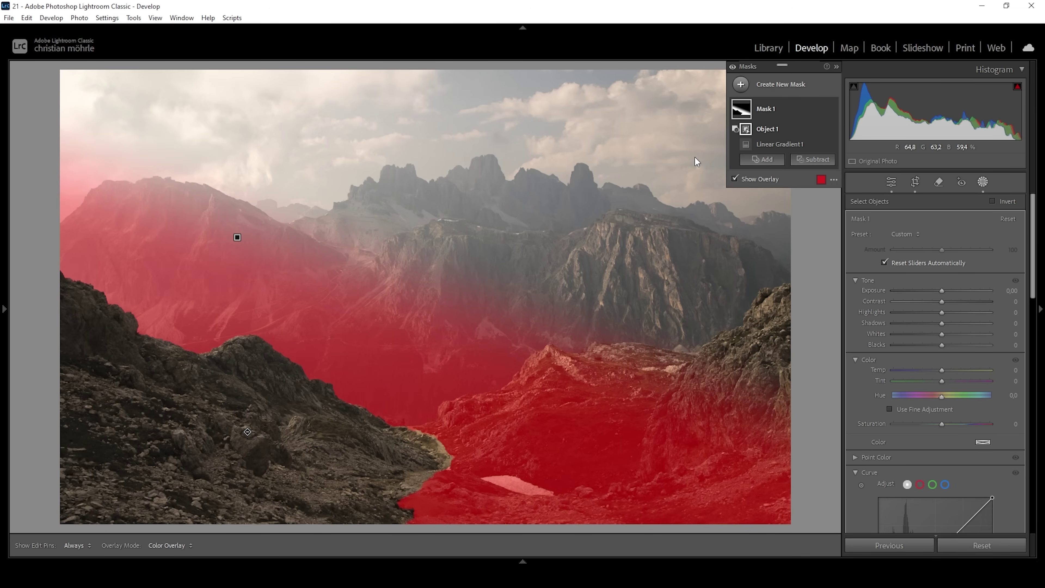
- Subtract the right foreground hillside from the mask with another object selection
{"action": "left_click", "coordinate": [814, 161]}
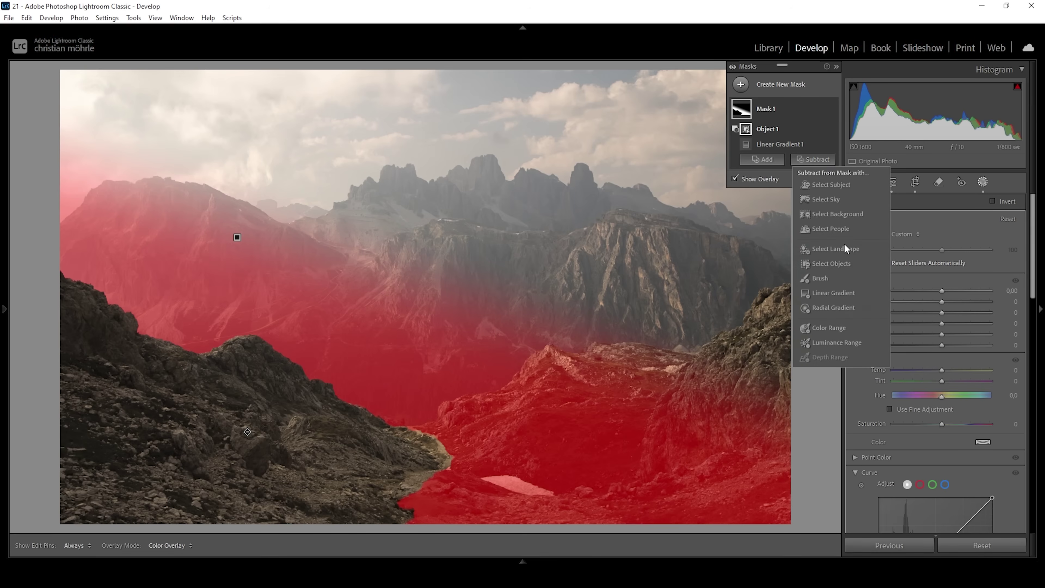
{"action": "left_click", "coordinate": [847, 263]}
{"action": "left_click_drag", "start_coordinate": [382, 526], "coordinate": [855, 281]}
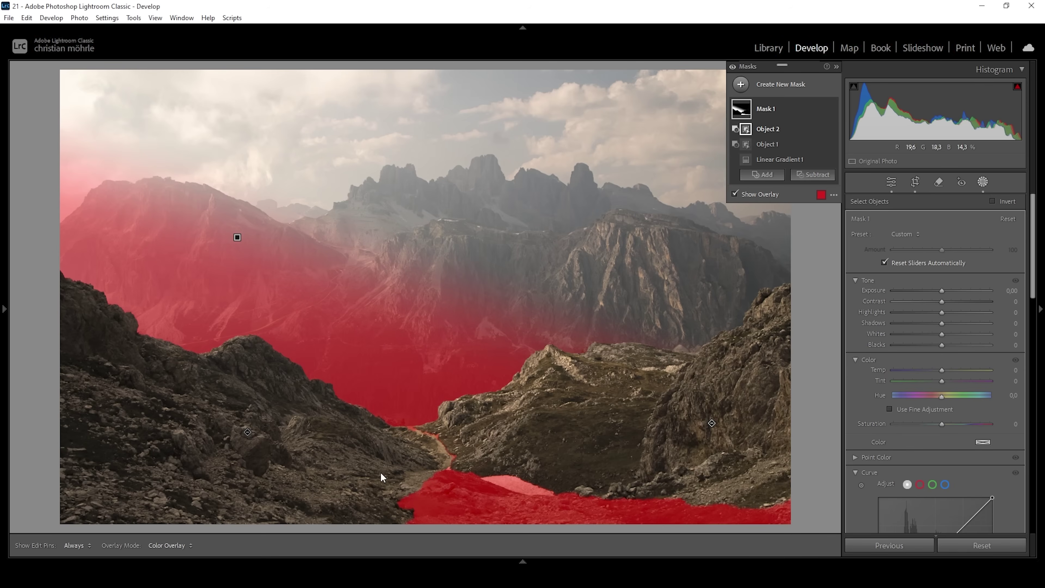
- Brush the remaining path, snow patch and lower-right foreground out of the mask with a size 7 subtract brush
{"action": "left_click", "coordinate": [814, 174]}
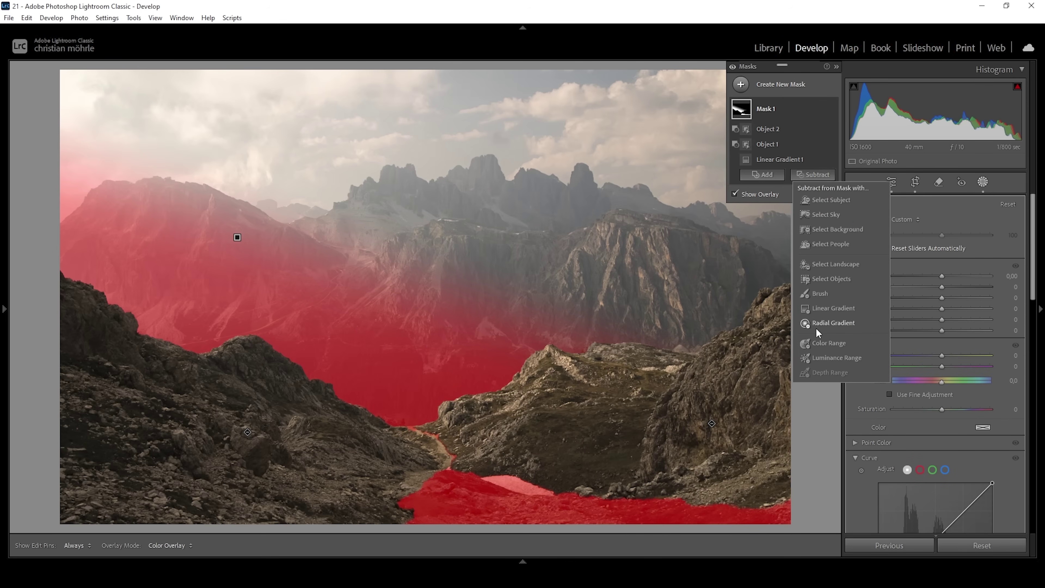
{"action": "left_click", "coordinate": [828, 292]}
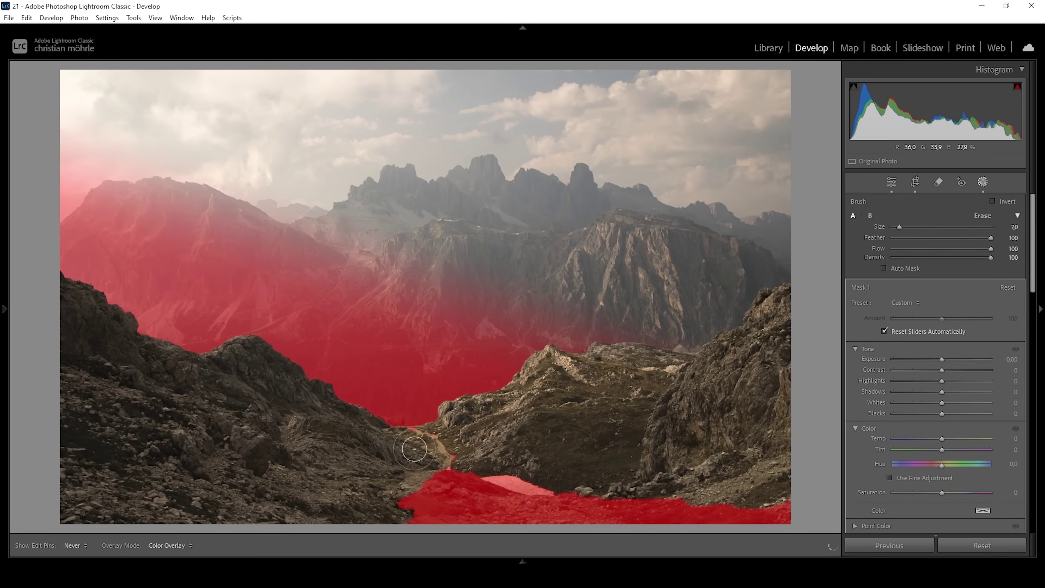
{"action": "mouse_move", "coordinate": [433, 470]}
{"action": "left_mouse_down"}
{"action": "mouse_move", "coordinate": [459, 488]}
{"action": "mouse_move", "coordinate": [454, 499]}
{"action": "mouse_move", "coordinate": [400, 516]}
{"action": "mouse_move", "coordinate": [467, 522]}
{"action": "mouse_move", "coordinate": [444, 512]}
{"action": "mouse_move", "coordinate": [749, 494]}
{"action": "mouse_move", "coordinate": [802, 531]}
{"action": "left_mouse_up"}
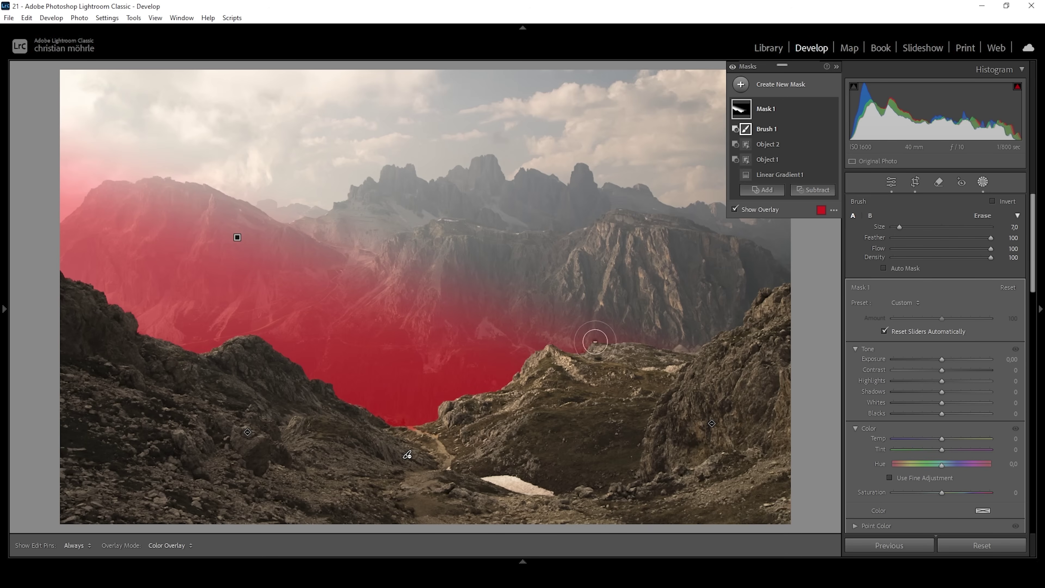
- Try an exposure of 0.67 on the mask, reset it, and set the mask's Blacks to 33 instead
{"action": "left_click_drag", "start_coordinate": [941, 359], "coordinate": [949, 359]}
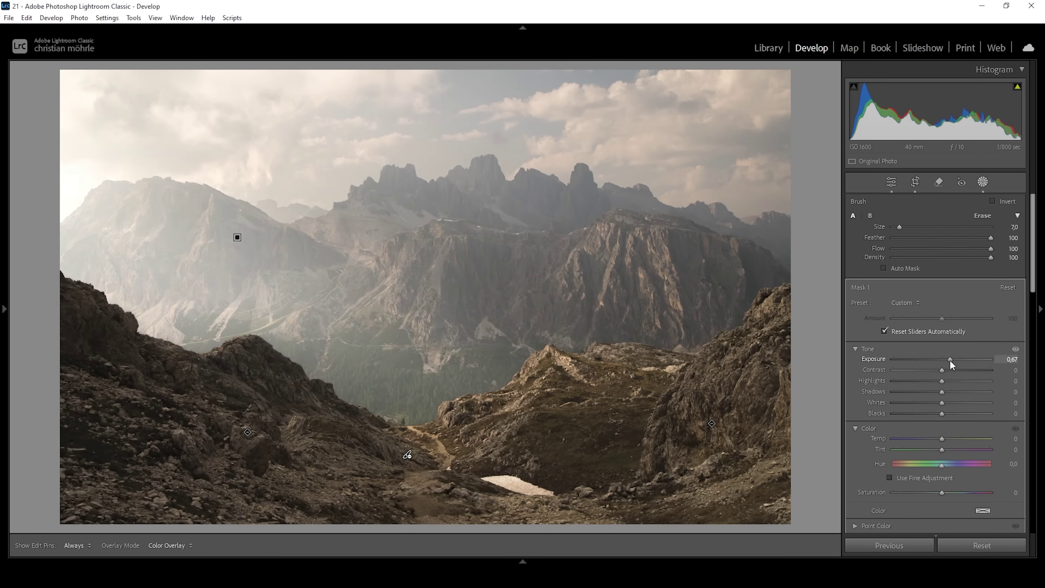
{"action": "double_click", "coordinate": [950, 360]}
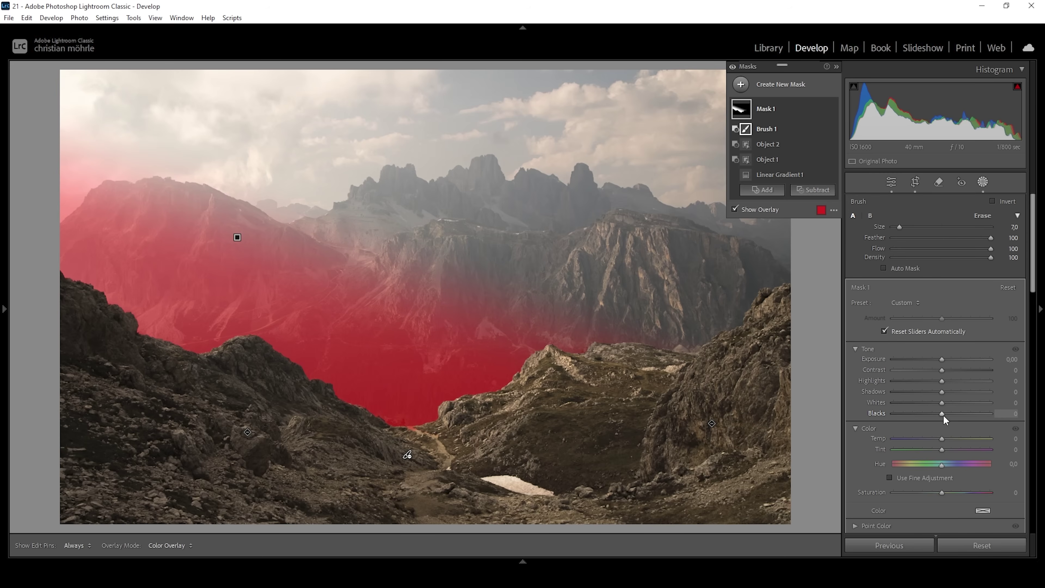
{"action": "left_click_drag", "start_coordinate": [943, 415], "coordinate": [980, 415]}
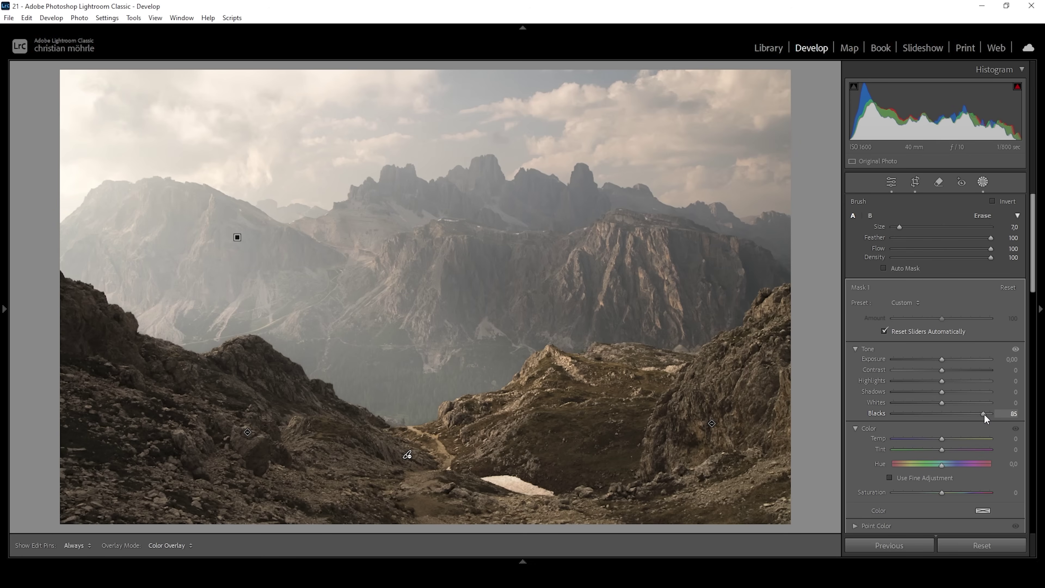
{"action": "left_click_drag", "start_coordinate": [982, 415], "coordinate": [974, 415]}
{"action": "left_click_drag", "start_coordinate": [975, 415], "coordinate": [964, 416]}
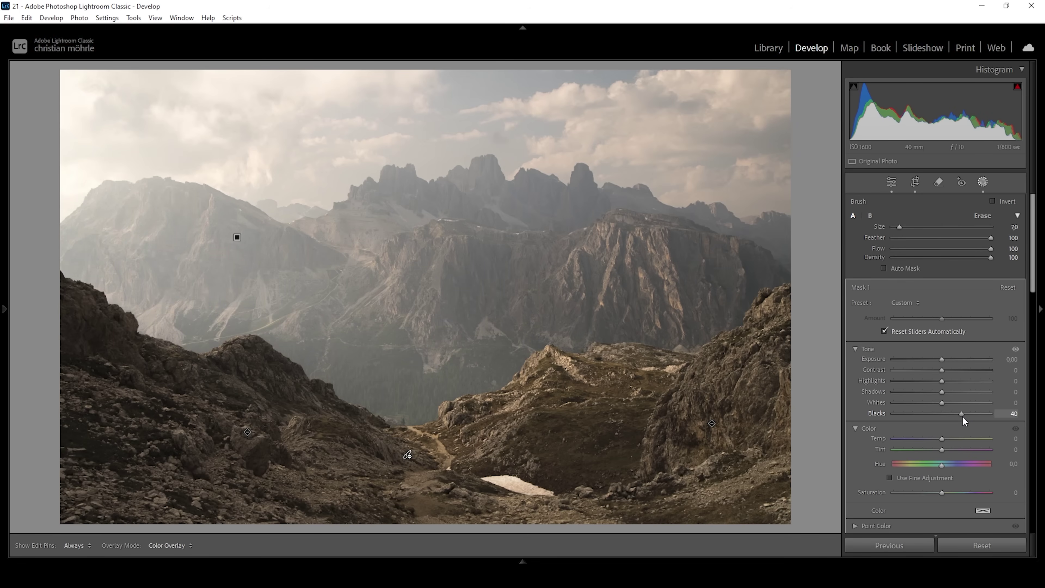
{"action": "left_click_drag", "start_coordinate": [962, 417], "coordinate": [958, 415]}
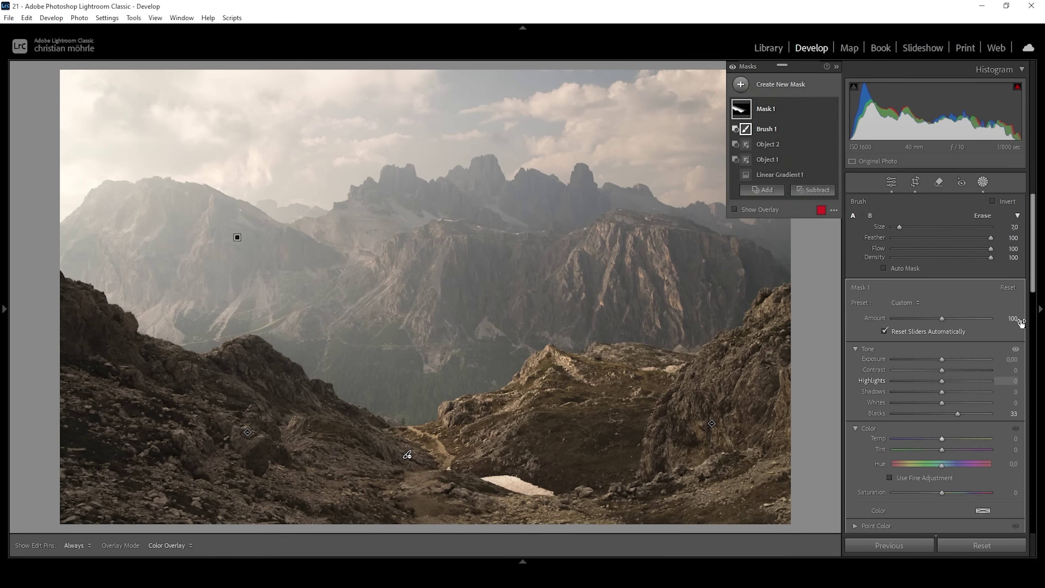
- Lower the mask's Dehaze to -33 to add soft haze over the valley
{"action": "left_click_drag", "start_coordinate": [1032, 271], "coordinate": [1012, 382]}
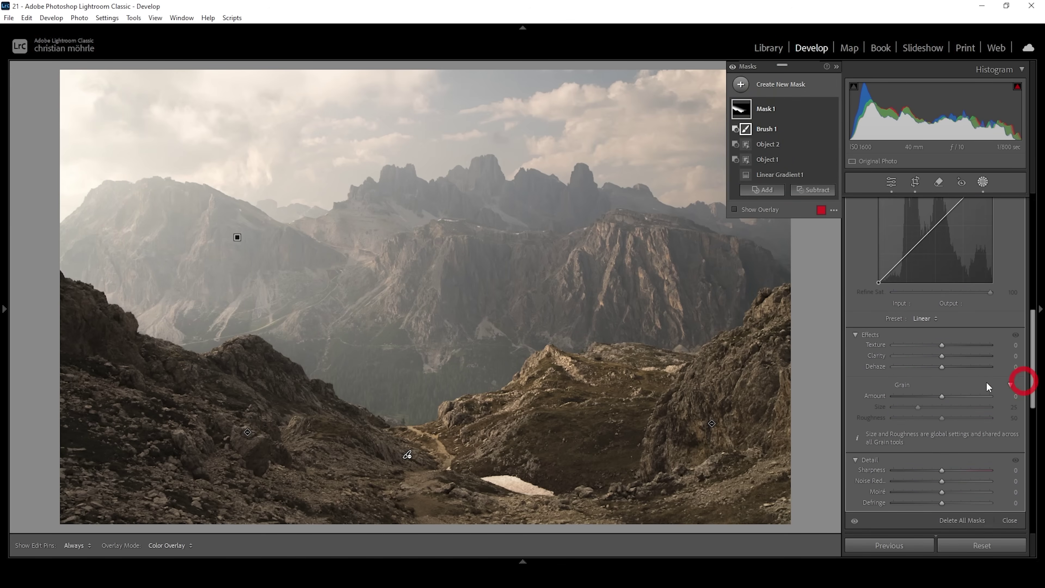
{"action": "left_click_drag", "start_coordinate": [941, 367], "coordinate": [935, 368]}
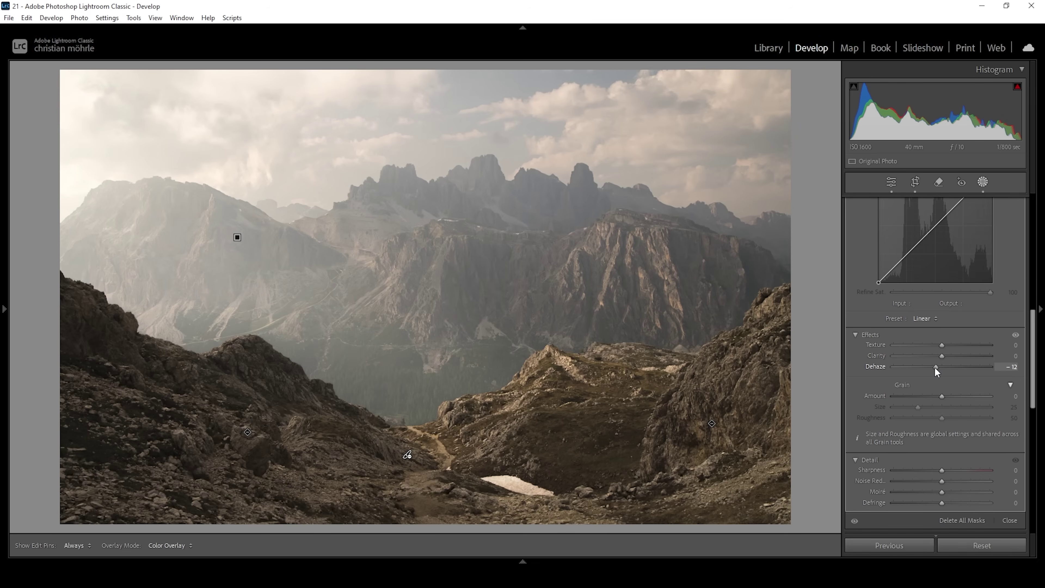
{"action": "left_click_drag", "start_coordinate": [932, 367], "coordinate": [926, 369]}
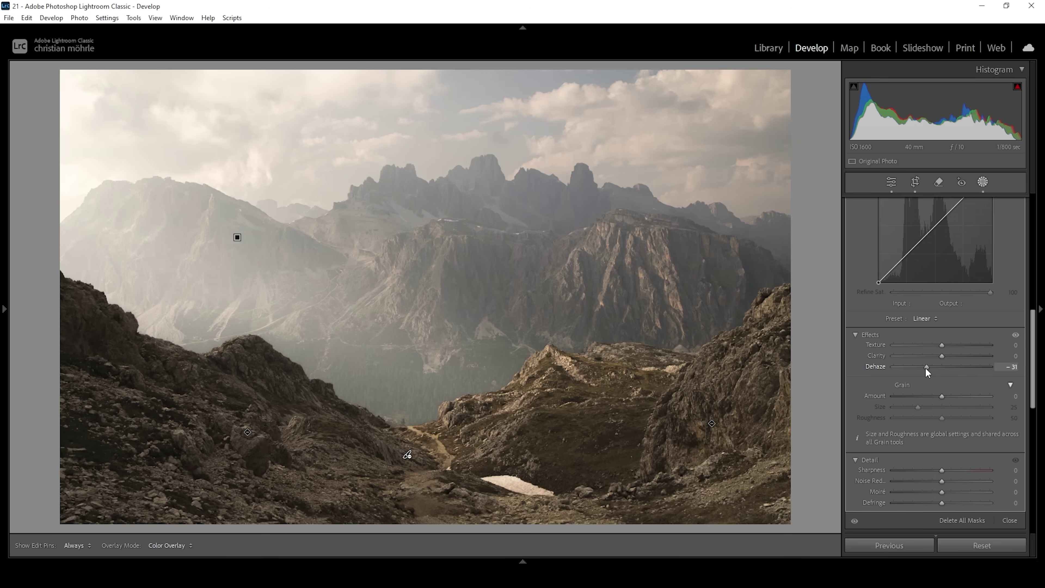
{"action": "left_click_drag", "start_coordinate": [923, 368], "coordinate": [925, 370]}
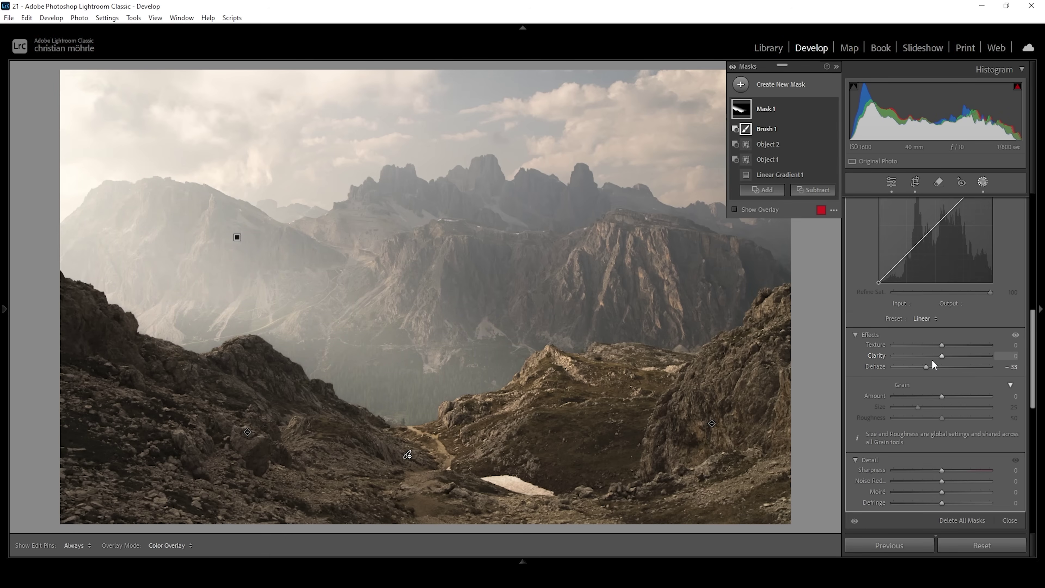
- Compare the photo with and without the first mask by toggling the mask's visibility
{"action": "left_click", "coordinate": [831, 110]}
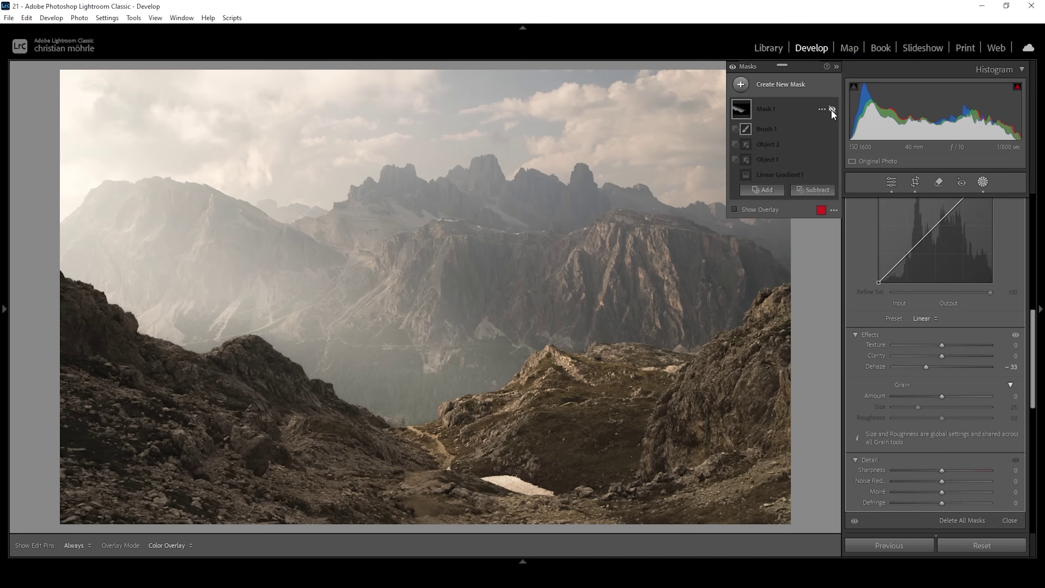
{"action": "left_click", "coordinate": [831, 109]}
{"action": "left_click", "coordinate": [831, 110]}
{"action": "left_click", "coordinate": [831, 110]}
{"action": "left_click", "coordinate": [831, 110]}
{"action": "left_click", "coordinate": [831, 110]}
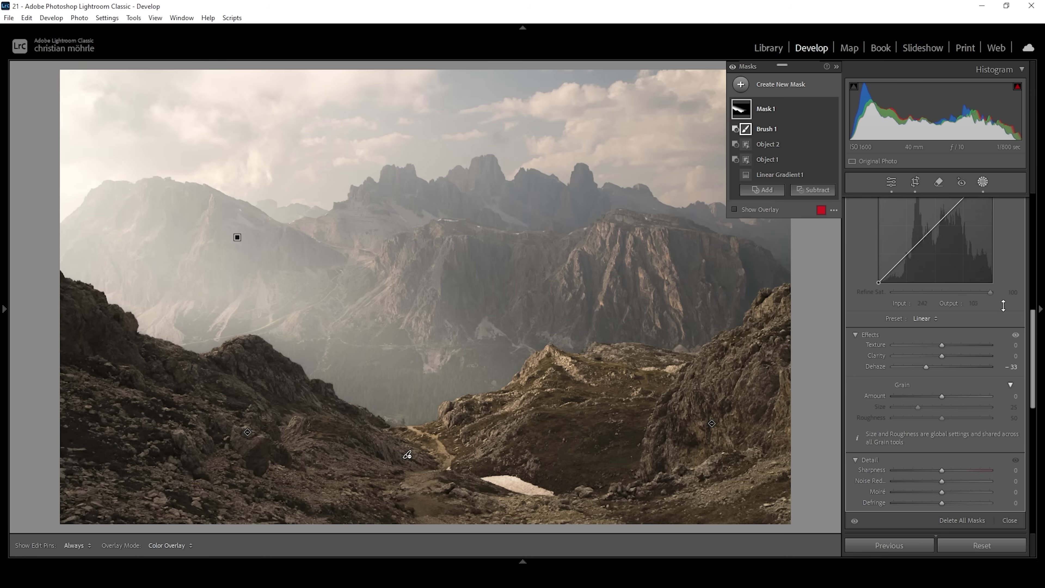
- Warm the first mask by setting its Temp to 16 and compare the photo with and without the mask
{"action": "scroll", "coordinate": [1034, 312], "scroll_direction": "up", "scroll_amount": 1}
{"action": "left_click_drag", "start_coordinate": [1033, 312], "coordinate": [1038, 175]}
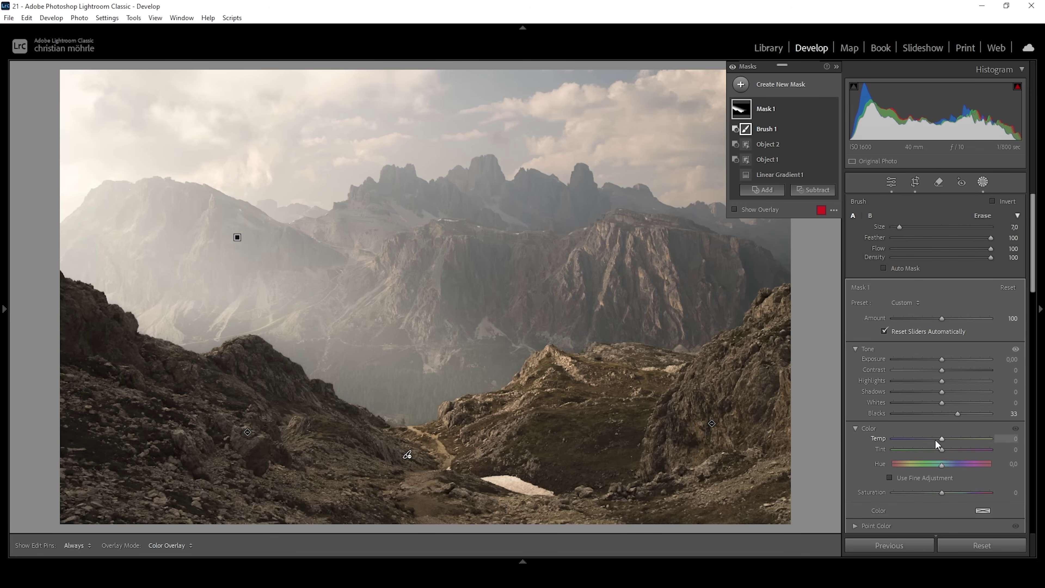
{"action": "left_click_drag", "start_coordinate": [943, 438], "coordinate": [954, 442]}
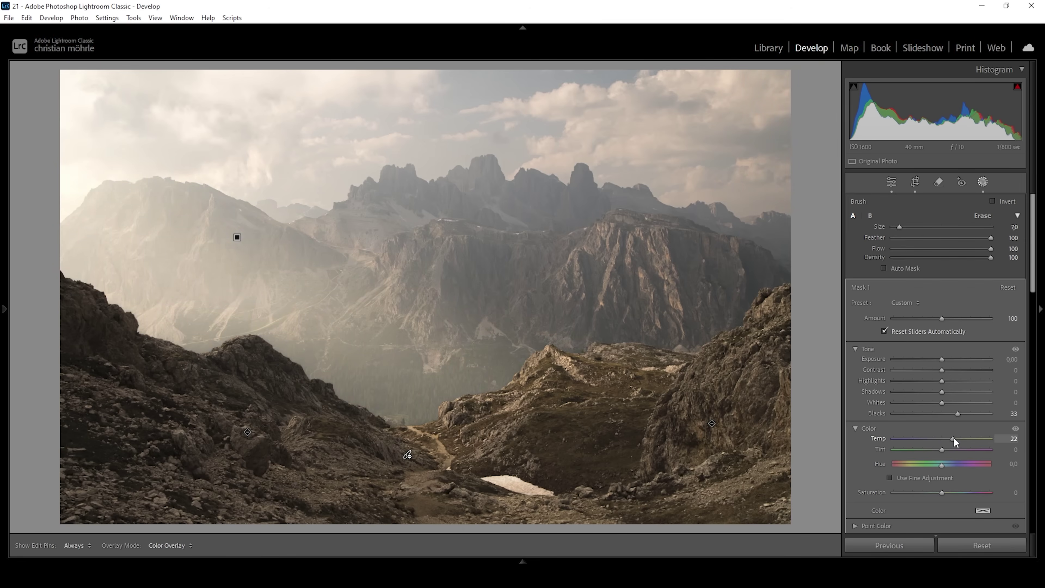
{"action": "left_click_drag", "start_coordinate": [955, 440], "coordinate": [949, 440]}
{"action": "left_click_drag", "start_coordinate": [950, 438], "coordinate": [950, 438]}
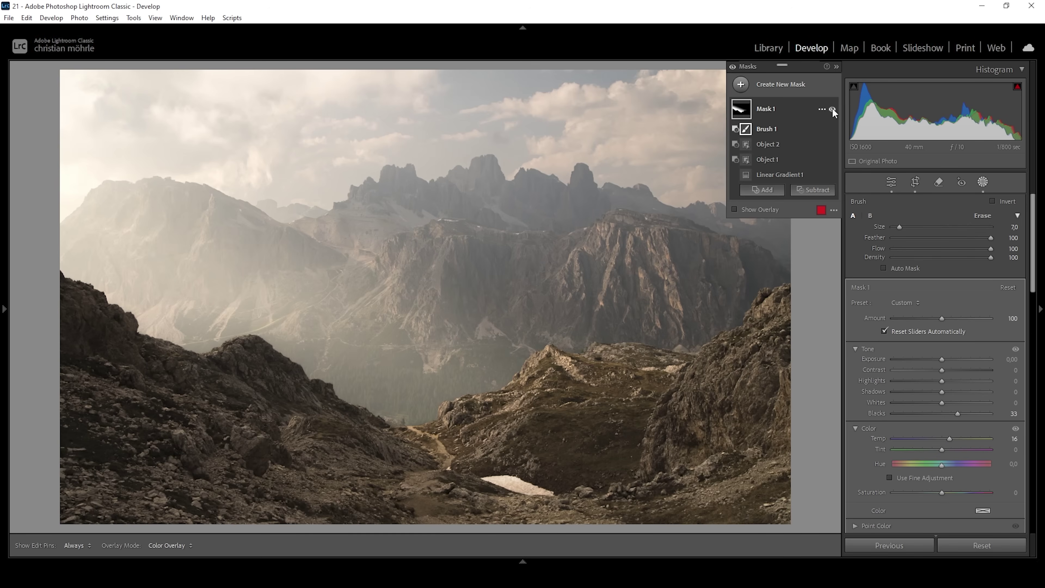
{"action": "left_click", "coordinate": [832, 109]}
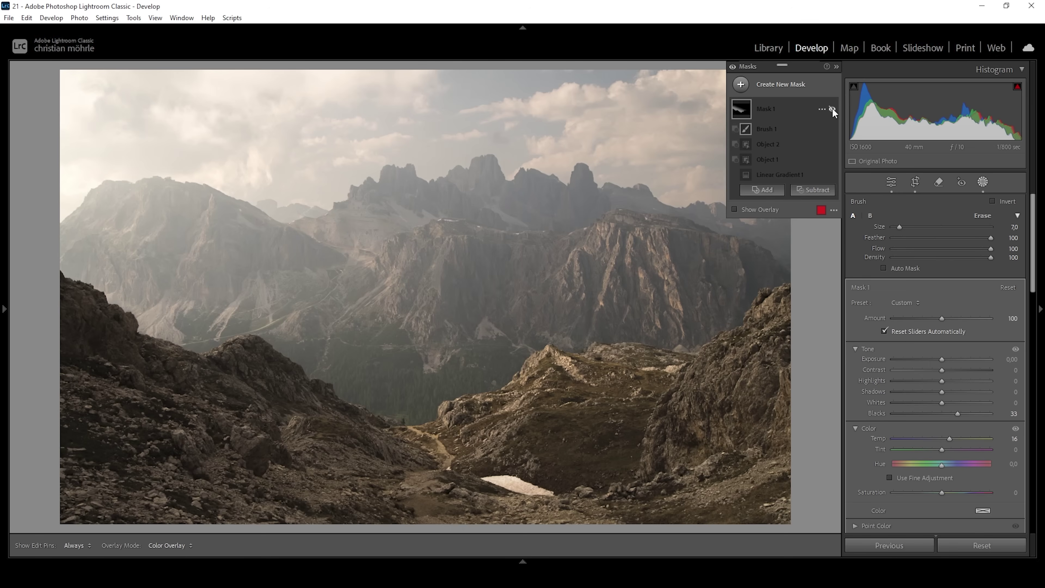
{"action": "left_click", "coordinate": [831, 108]}
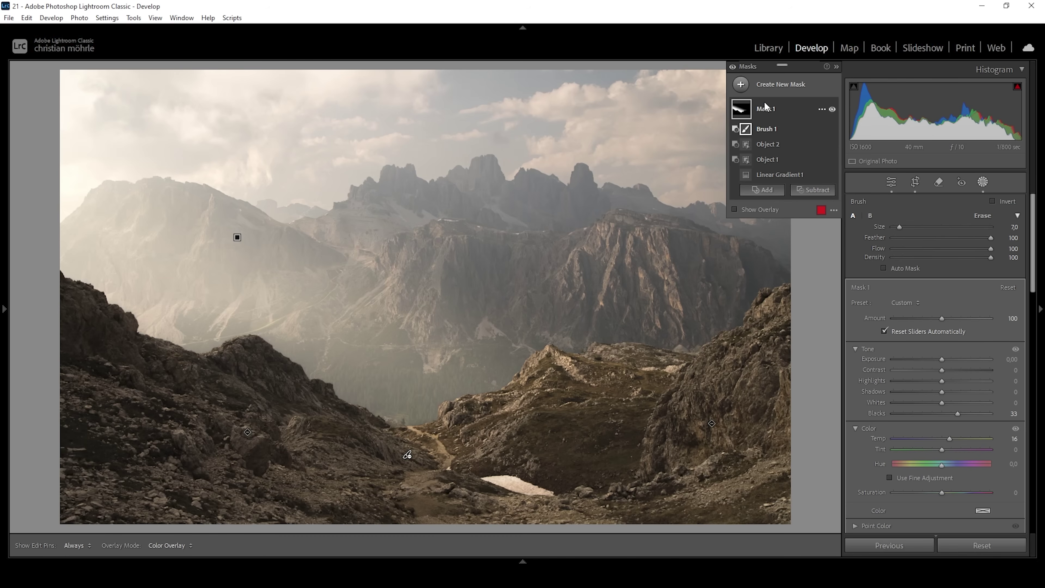
- Add a large tilted radial gradient mask over the hazy slope at the photo's left edge and adjust its size and position
{"action": "left_click", "coordinate": [740, 84]}
{"action": "left_click", "coordinate": [778, 230]}
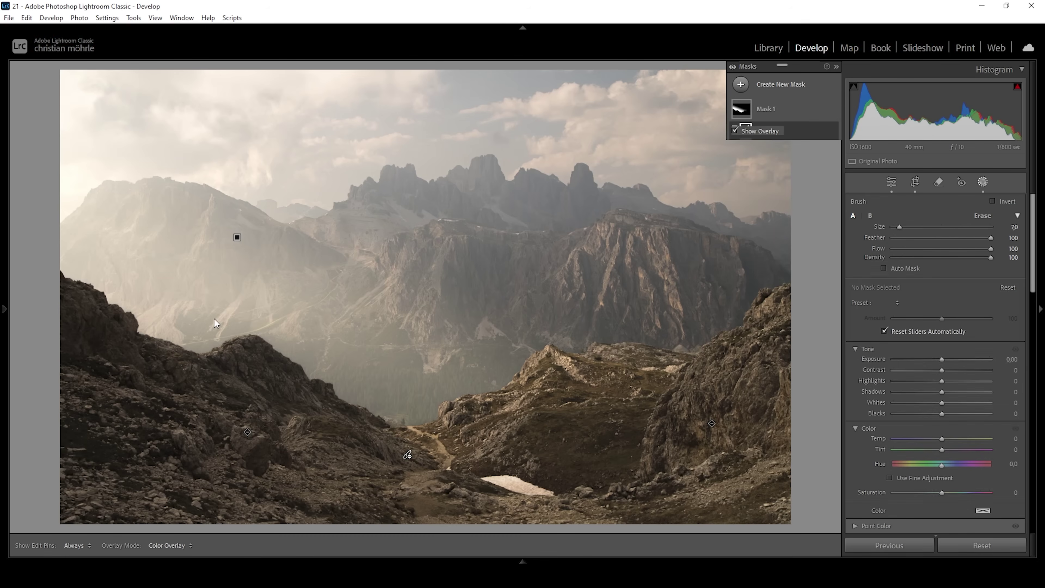
{"action": "left_click_drag", "start_coordinate": [241, 316], "coordinate": [467, 424]}
{"action": "left_click_drag", "start_coordinate": [479, 317], "coordinate": [457, 372]}
{"action": "left_click_drag", "start_coordinate": [244, 310], "coordinate": [54, 242]}
{"action": "left_click_drag", "start_coordinate": [280, 307], "coordinate": [369, 341]}
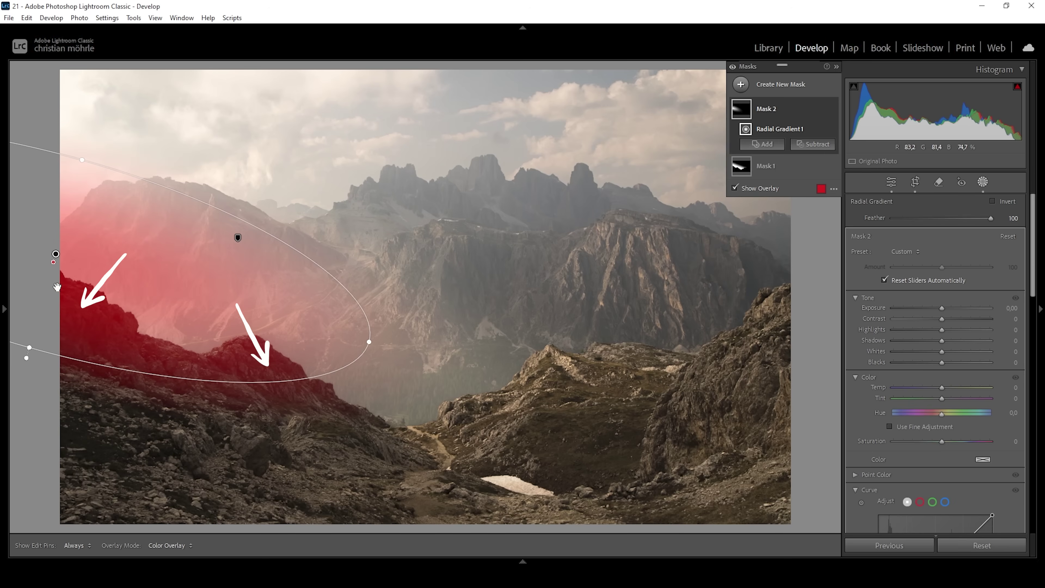
{"action": "left_click_drag", "start_coordinate": [84, 252], "coordinate": [85, 240]}
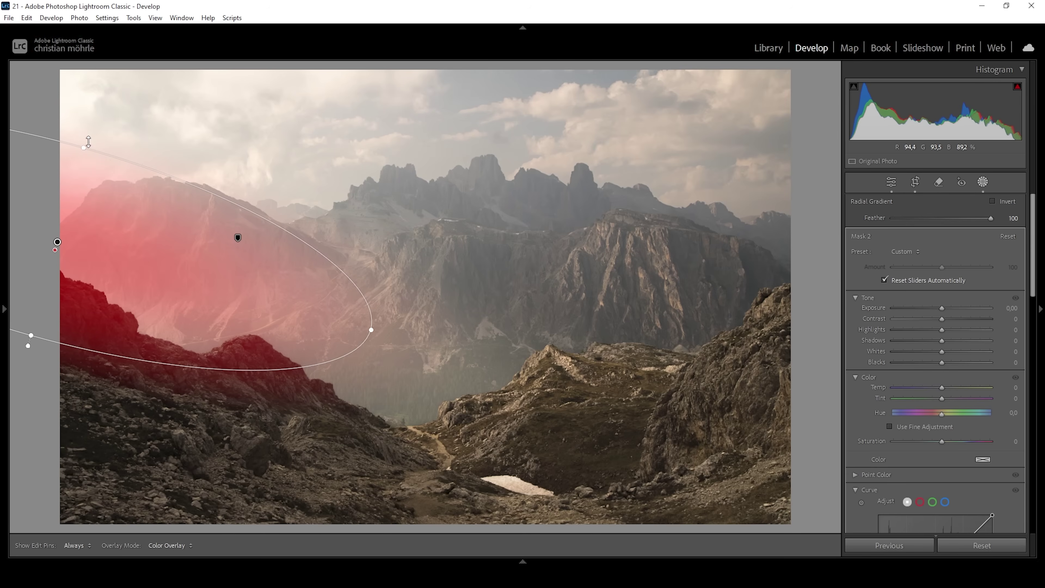
{"action": "left_click_drag", "start_coordinate": [374, 334], "coordinate": [378, 347]}
{"action": "left_click_drag", "start_coordinate": [57, 243], "coordinate": [103, 210]}
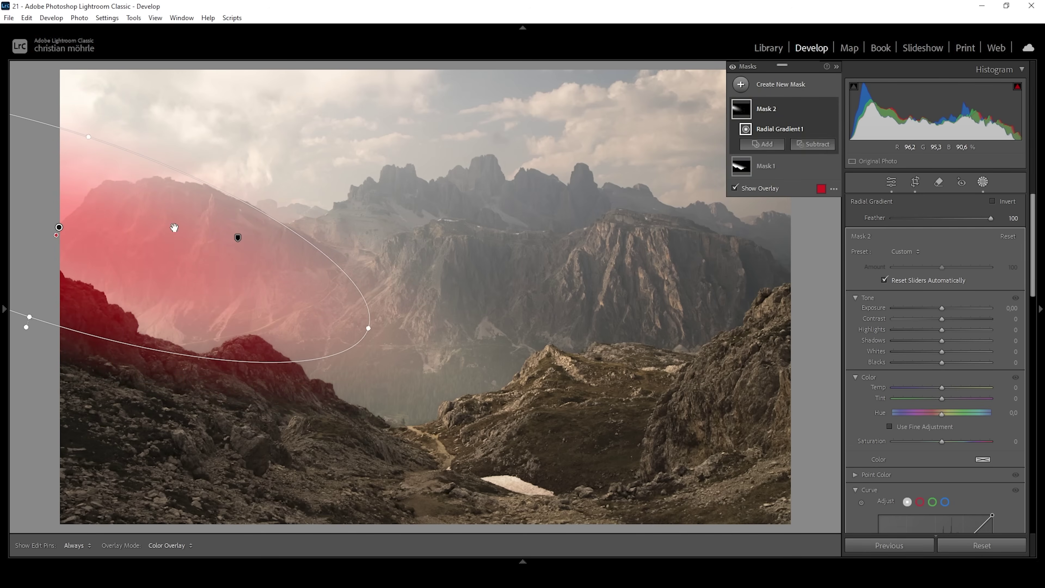
- Set the radial gradient mask's Blacks to 27 and its Dehaze to -20
{"action": "left_click", "coordinate": [942, 363]}
{"action": "left_click_drag", "start_coordinate": [955, 363], "coordinate": [955, 363]}
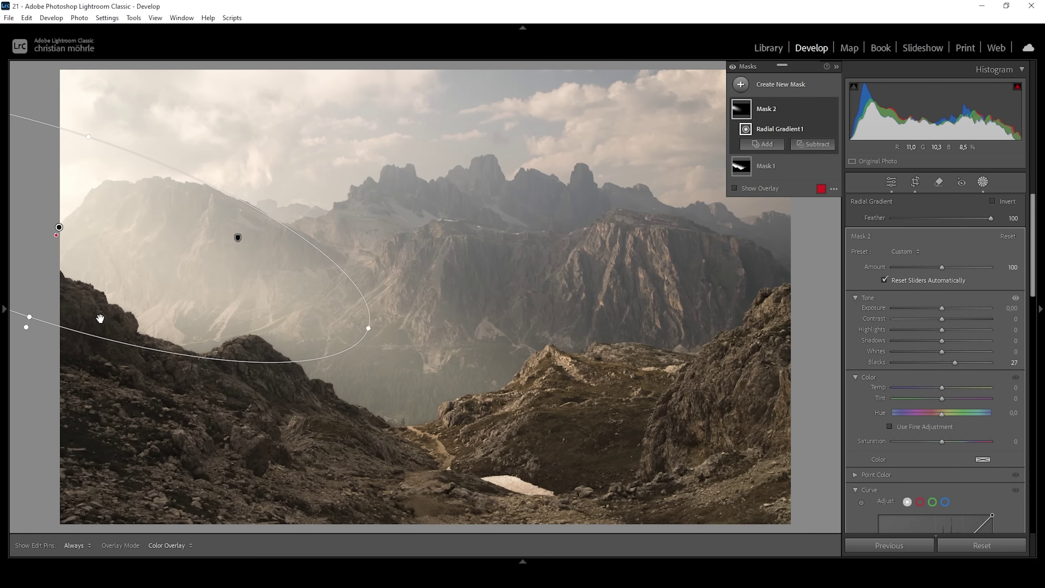
{"action": "scroll", "coordinate": [956, 406], "scroll_direction": "down", "scroll_amount": 3}
{"action": "scroll", "coordinate": [955, 407], "scroll_direction": "down", "scroll_amount": 2}
{"action": "left_click_drag", "start_coordinate": [943, 477], "coordinate": [933, 477]}
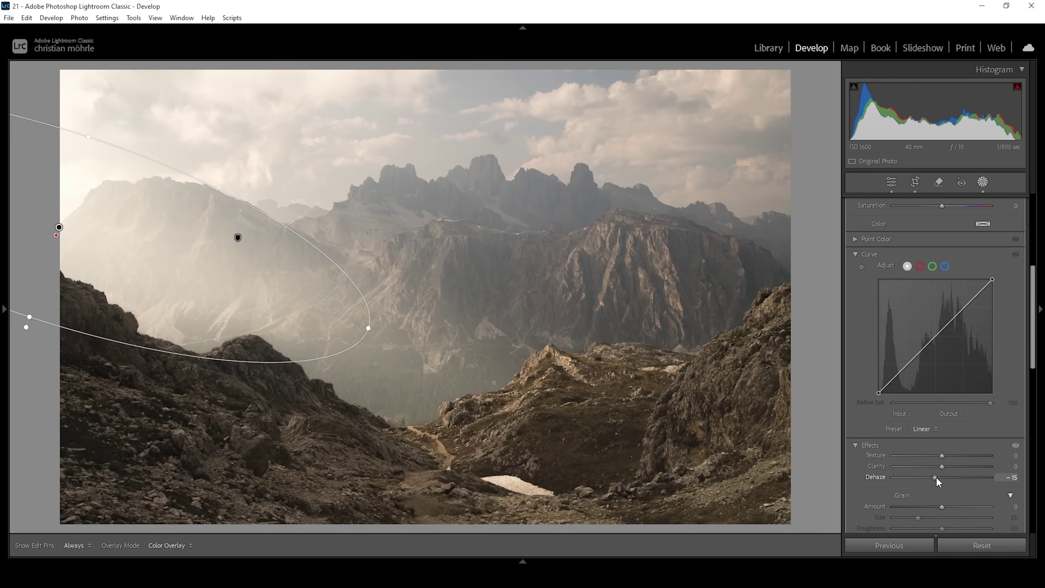
{"action": "left_click_drag", "start_coordinate": [936, 477], "coordinate": [932, 477]}
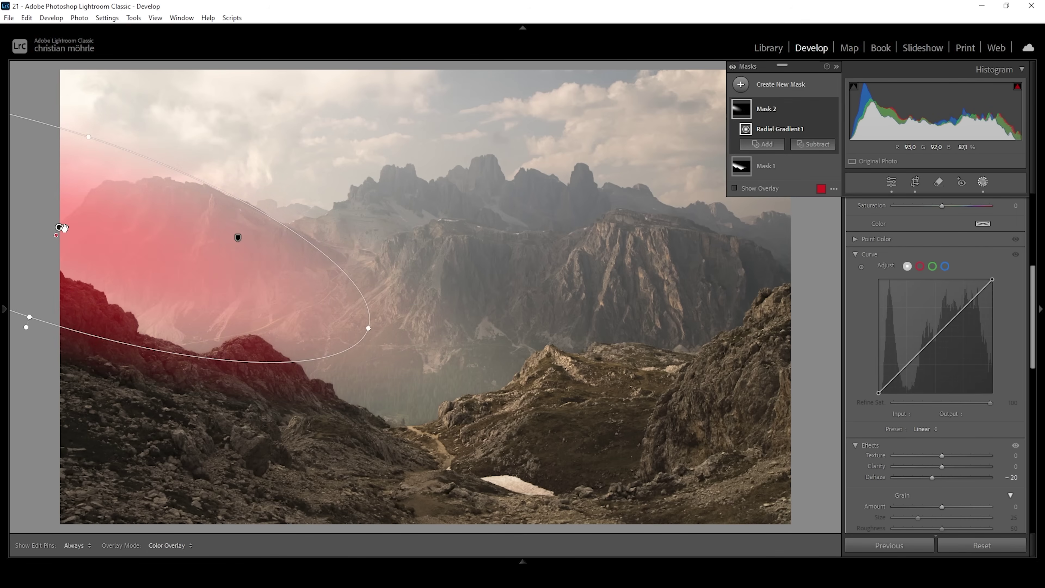
- Shift the radial gradient slightly down along the photo's left edge and set its Temp to 12
{"action": "left_click_drag", "start_coordinate": [62, 229], "coordinate": [64, 254]}
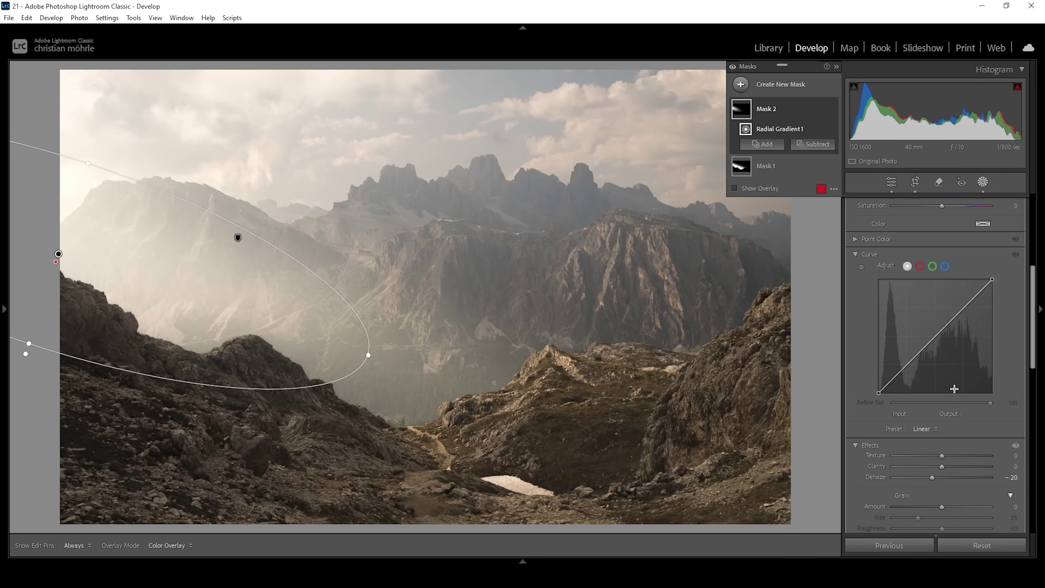
{"action": "scroll", "coordinate": [952, 395], "scroll_direction": "up", "scroll_amount": 5}
{"action": "left_click_drag", "start_coordinate": [943, 388], "coordinate": [946, 388]}
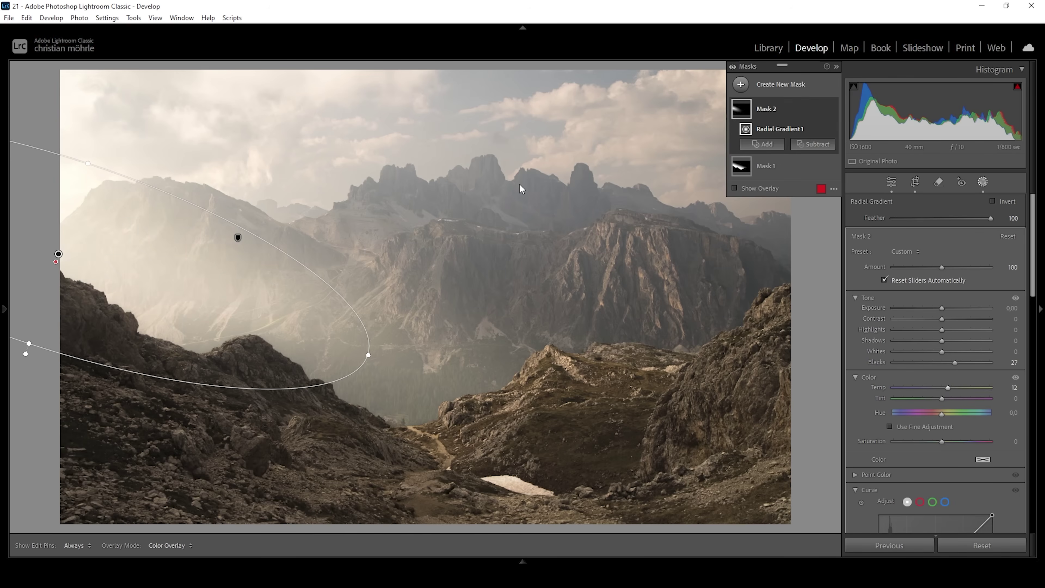
- Compare the photo with all masks switched off and on
{"action": "left_click", "coordinate": [732, 67]}
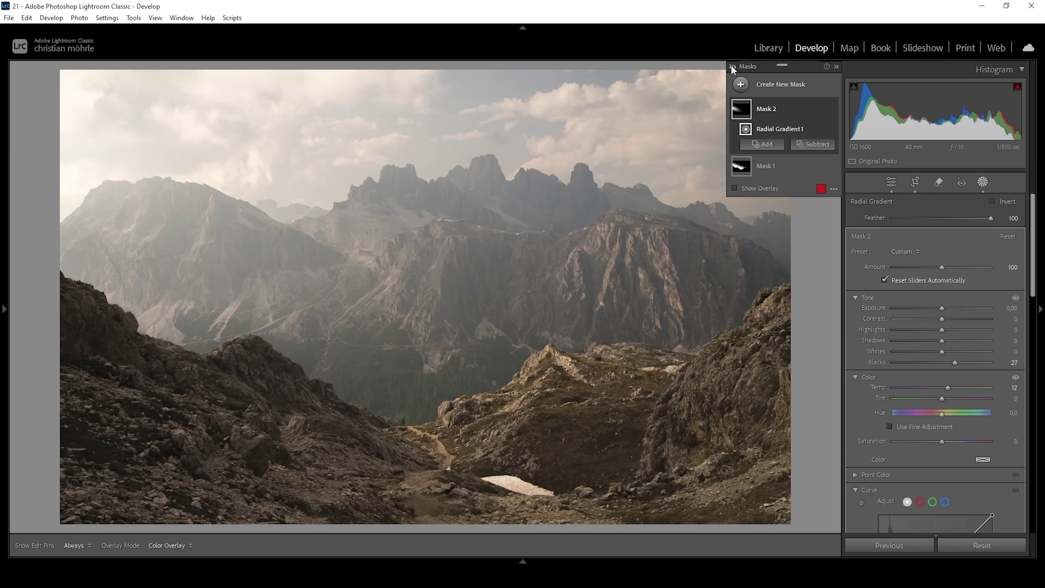
{"action": "left_click", "coordinate": [731, 66]}
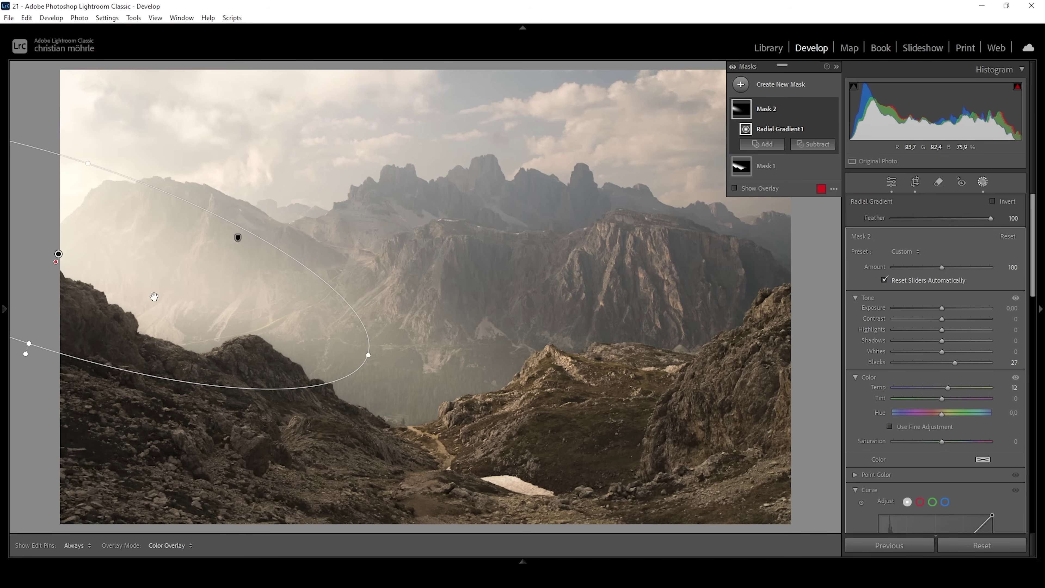
{"action": "left_click", "coordinate": [56, 262]}
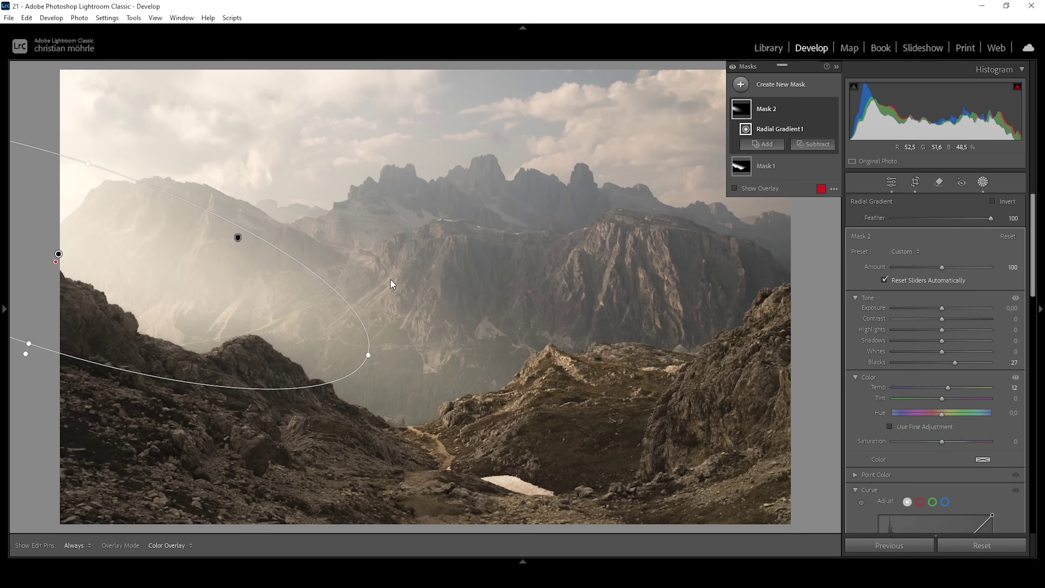
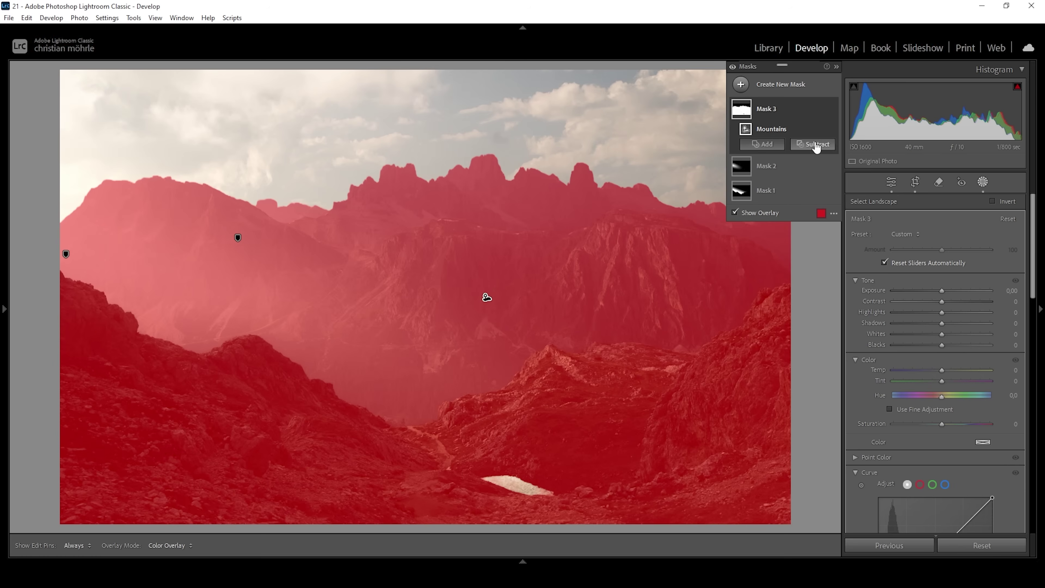
- Subtract a diagonal linear gradient from the Mountains mask so the hazy left side and left foreground fade out of it
{"action": "left_click", "coordinate": [843, 276]}
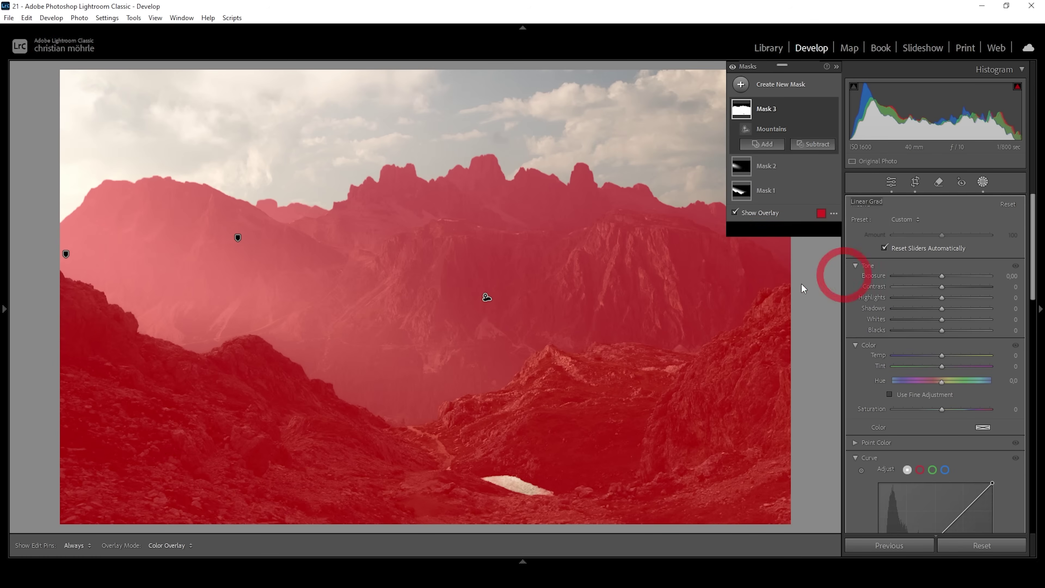
{"action": "left_click_drag", "start_coordinate": [409, 355], "coordinate": [612, 123]}
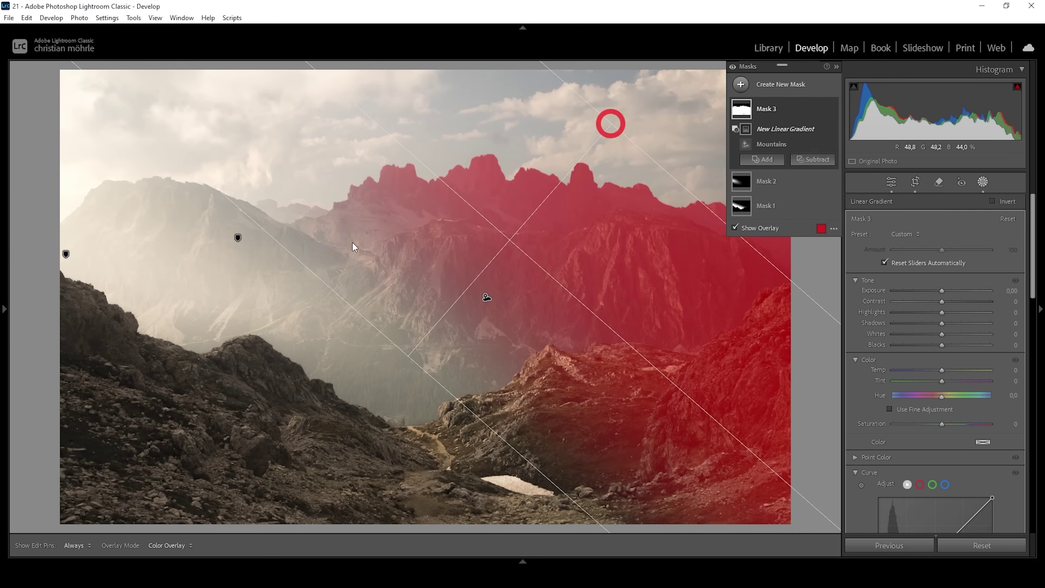
{"action": "left_click_drag", "start_coordinate": [410, 363], "coordinate": [373, 387]}
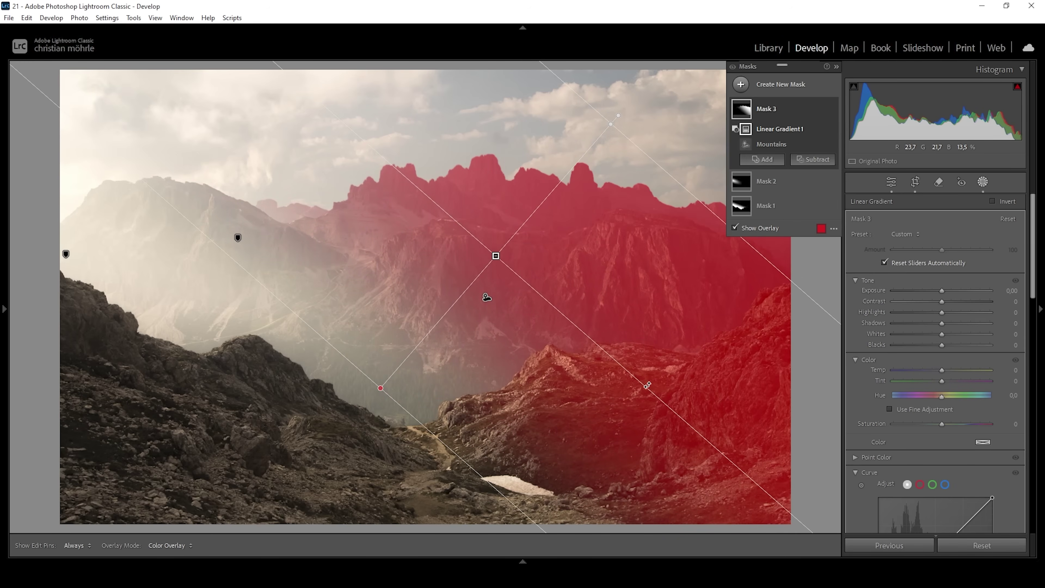
- Subtract the right foreground hillside from the Mountains mask with an object selection around it
{"action": "left_click", "coordinate": [827, 159]}
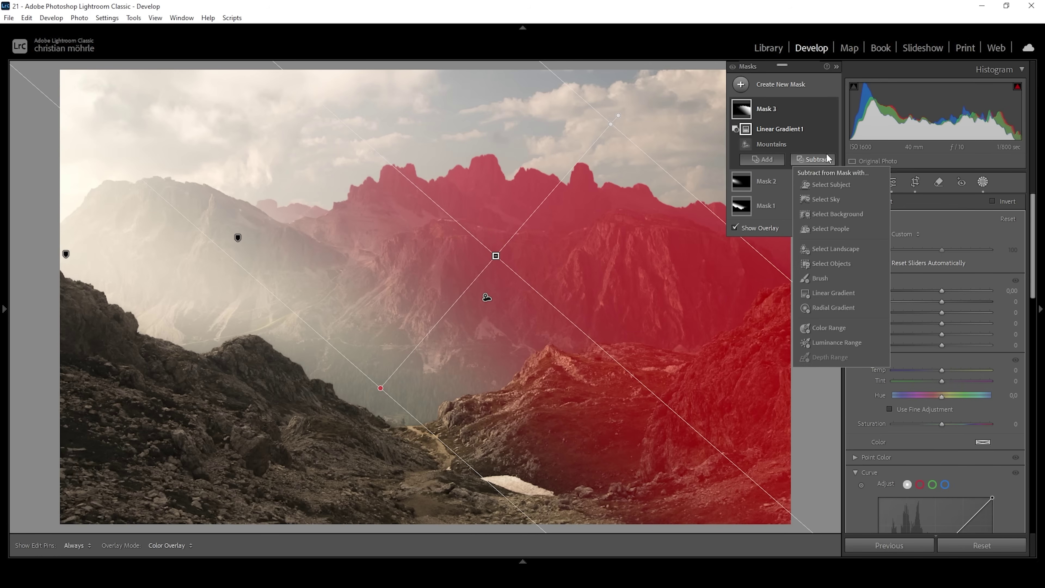
{"action": "left_click", "coordinate": [830, 264]}
{"action": "left_click_drag", "start_coordinate": [438, 514], "coordinate": [795, 278]}
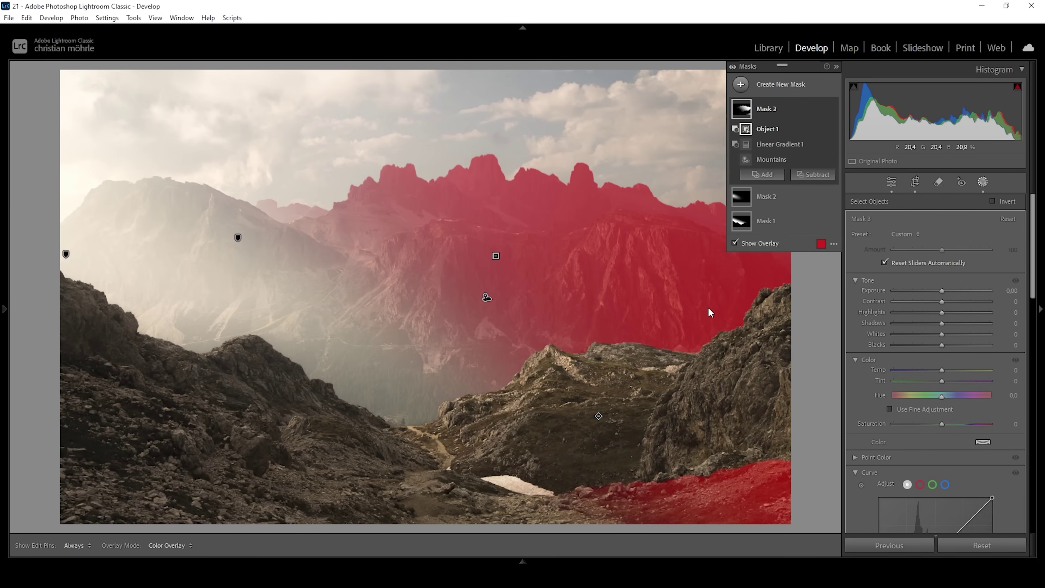
- Brush the remaining lower-right foreground out of the Mountains mask with a size 7 subtract brush
{"action": "left_click", "coordinate": [816, 181]}
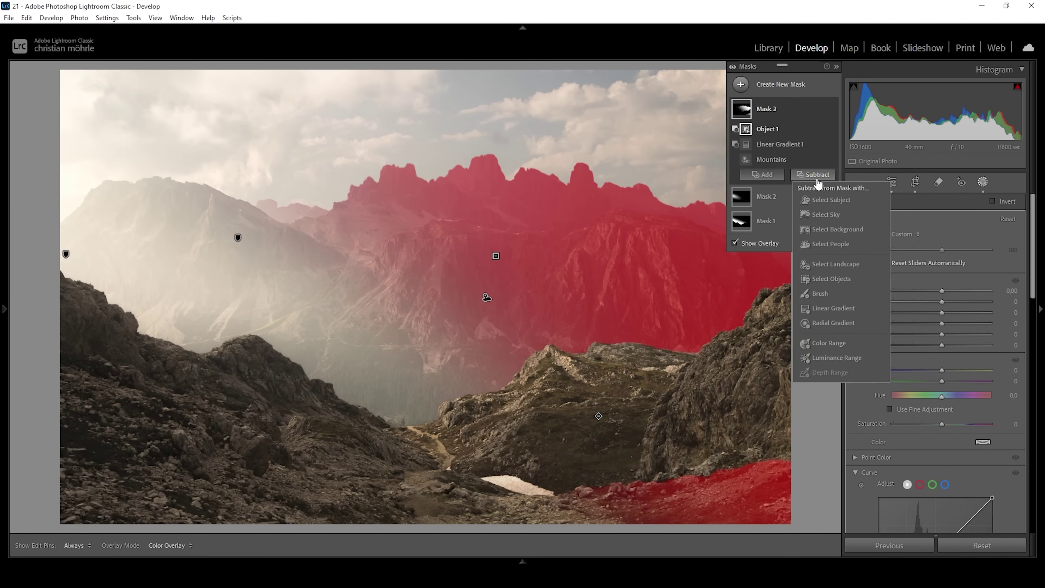
{"action": "left_click", "coordinate": [821, 293]}
{"action": "key", "text": "h"}
{"action": "mouse_move", "coordinate": [658, 521]}
{"action": "left_mouse_down"}
{"action": "mouse_move", "coordinate": [752, 478]}
{"action": "mouse_move", "coordinate": [805, 509]}
{"action": "mouse_move", "coordinate": [724, 526]}
{"action": "mouse_move", "coordinate": [749, 509]}
{"action": "left_mouse_up"}
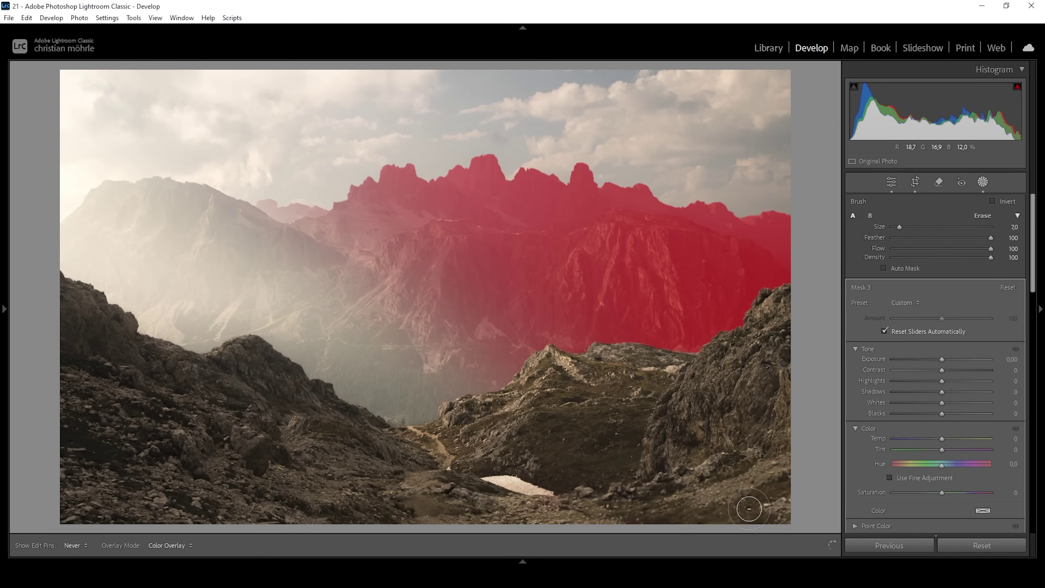
{"action": "key", "text": "h"}
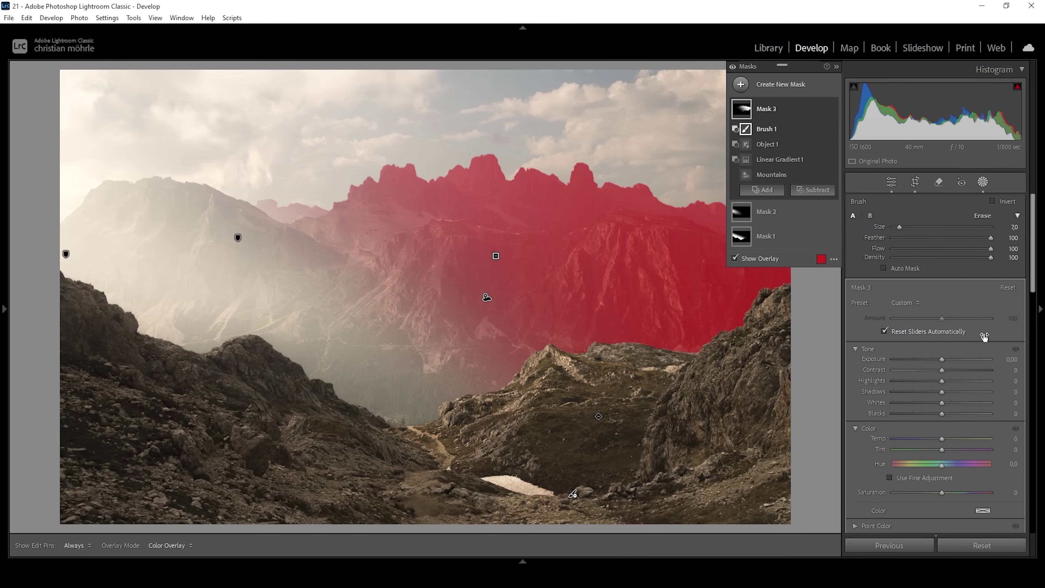
- Set the Mountains mask's Contrast to 75, Blacks to -11 and Whites to 31
{"action": "left_click", "coordinate": [943, 371]}
{"action": "left_click_drag", "start_coordinate": [945, 372], "coordinate": [978, 373]}
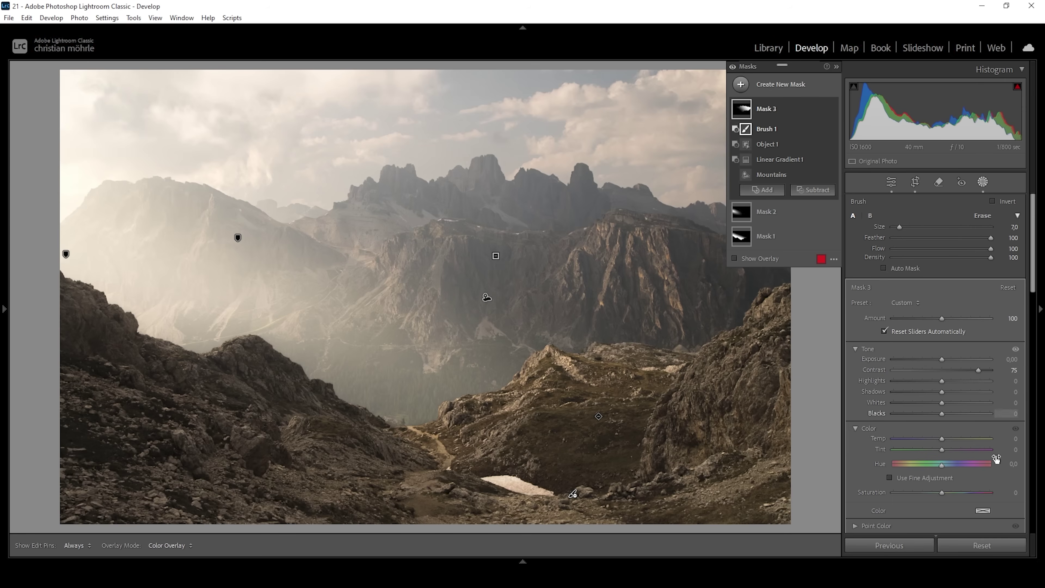
{"action": "left_click_drag", "start_coordinate": [940, 413], "coordinate": [932, 415]}
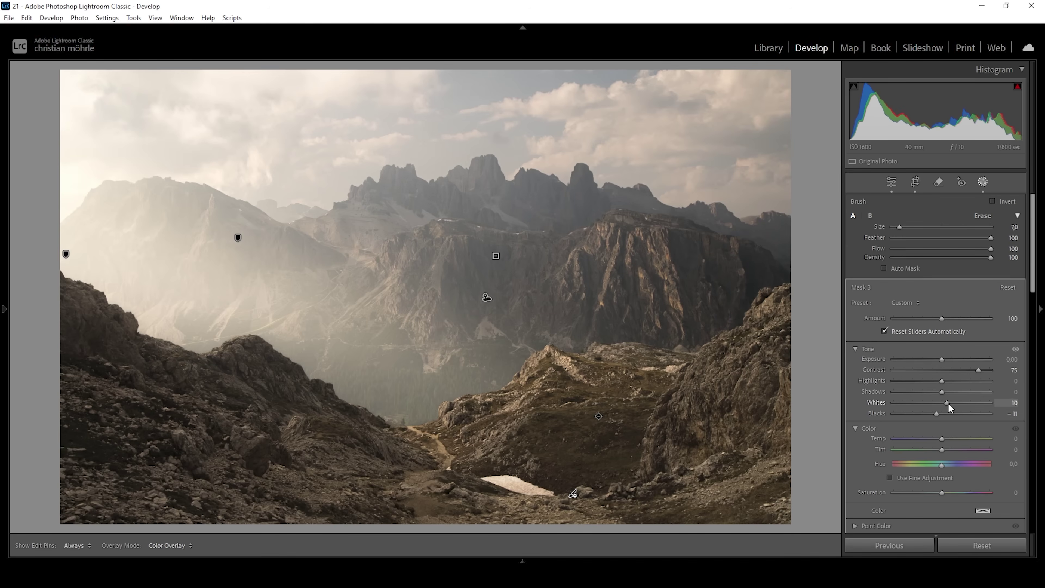
- Raise the Mountains mask's Clarity to 6 and its Dehaze to about 6
{"action": "scroll", "coordinate": [948, 412], "scroll_direction": "down", "scroll_amount": 6}
{"action": "left_click_drag", "start_coordinate": [947, 431], "coordinate": [946, 442]}
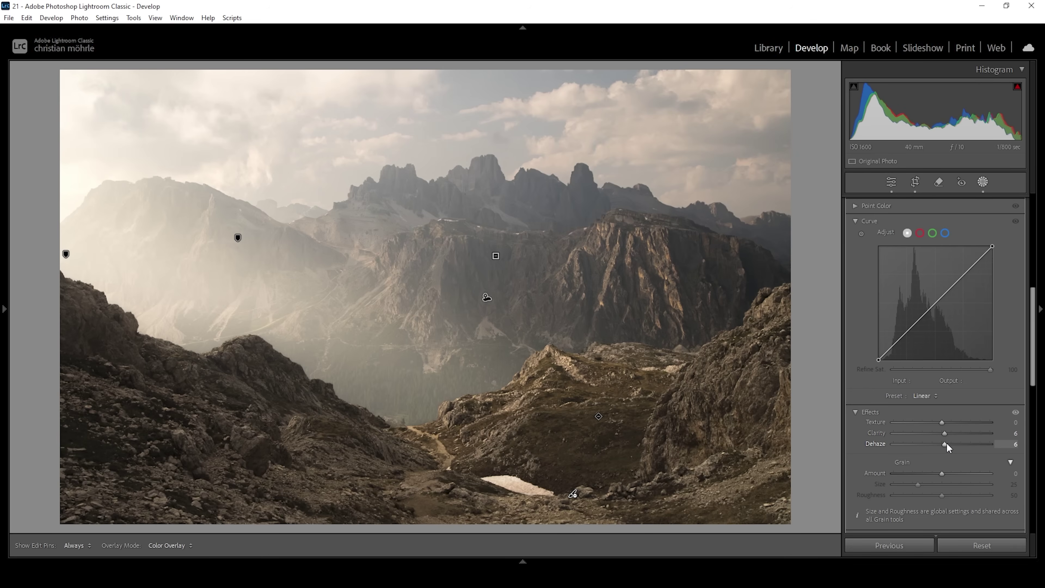
{"action": "left_click_drag", "start_coordinate": [946, 443], "coordinate": [946, 443]}
- Warm the Mountains mask by setting its Temp to 13
{"action": "scroll", "coordinate": [902, 301], "scroll_direction": "up", "scroll_amount": 5}
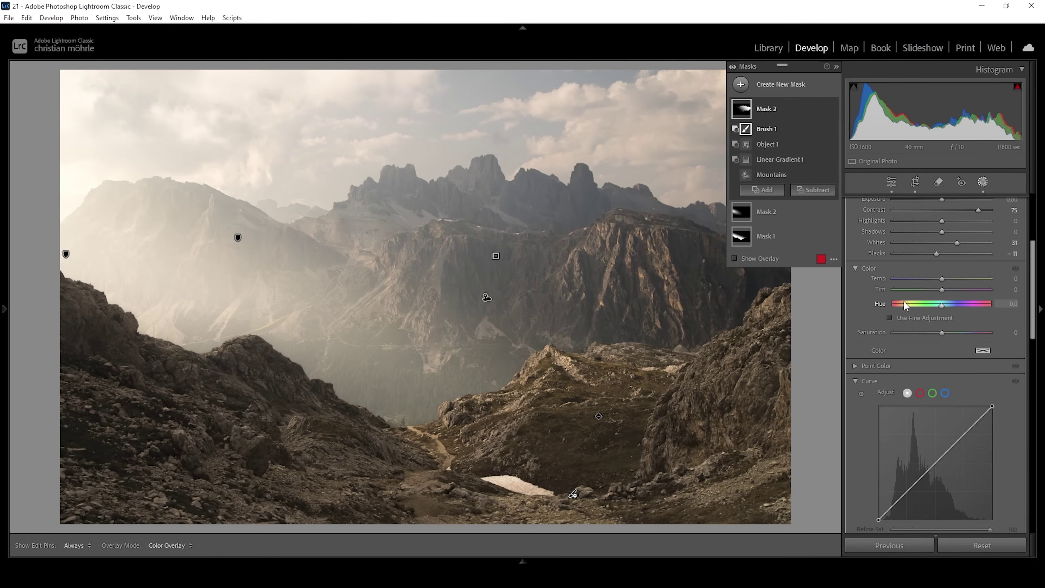
{"action": "left_click_drag", "start_coordinate": [942, 279], "coordinate": [950, 279]}
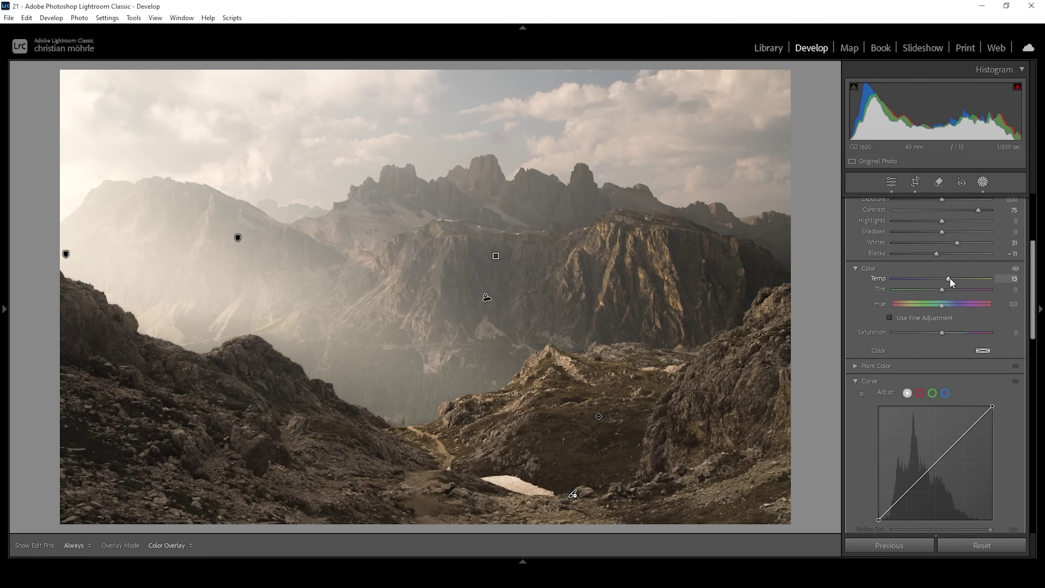
{"action": "left_click_drag", "start_coordinate": [949, 278], "coordinate": [950, 279]}
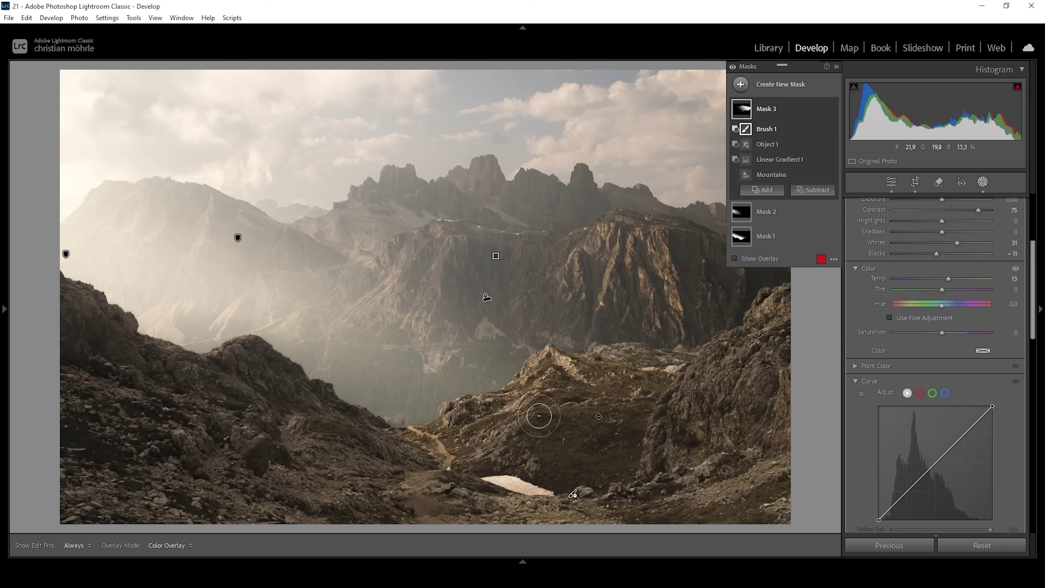
- Create an object mask covering the grassy, rocky hill behind the snow patch in the right foreground
{"action": "left_click", "coordinate": [738, 85]}
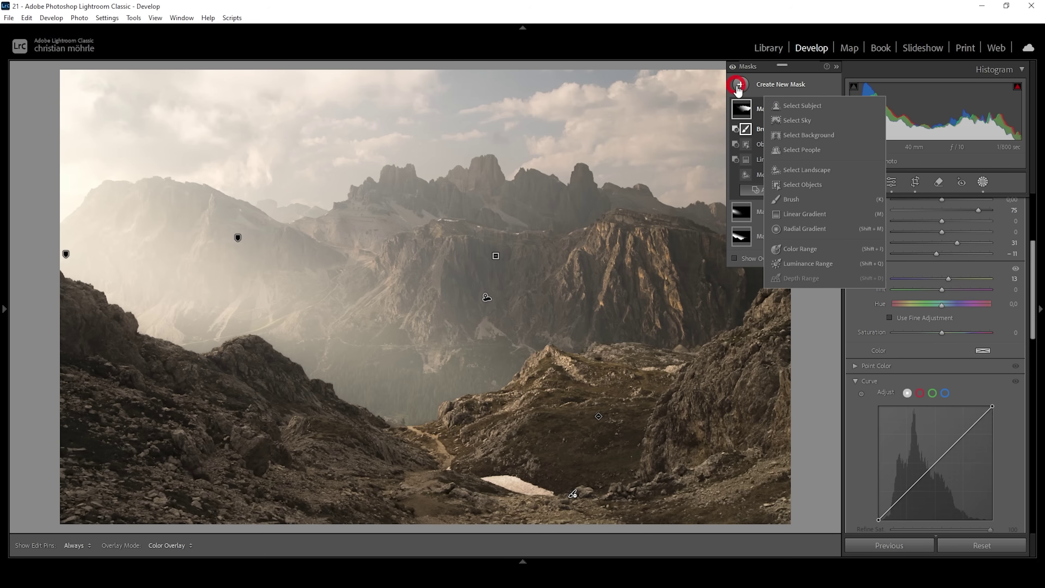
{"action": "key", "text": "Escape"}
{"action": "left_click", "coordinate": [815, 186]}
{"action": "left_click", "coordinate": [774, 222]}
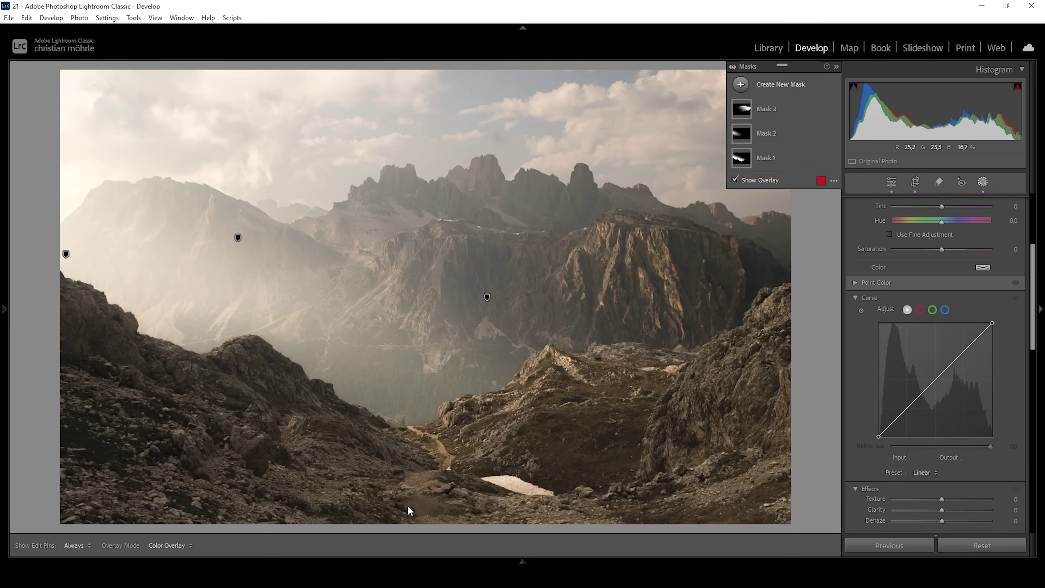
{"action": "mouse_move", "coordinate": [405, 523]}
{"action": "left_mouse_down"}
{"action": "mouse_move", "coordinate": [478, 371]}
{"action": "mouse_move", "coordinate": [695, 296]}
{"action": "mouse_move", "coordinate": [730, 297]}
{"action": "left_mouse_up"}
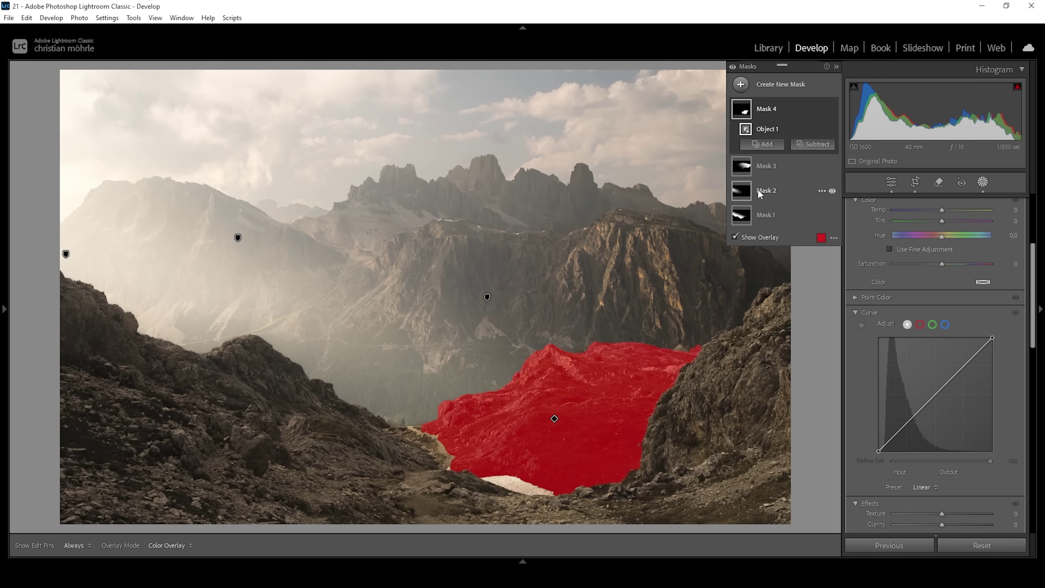
- Subtract a slightly tilted linear gradient from the hill mask, fading the selection out toward the hill's base
{"action": "left_click", "coordinate": [813, 144]}
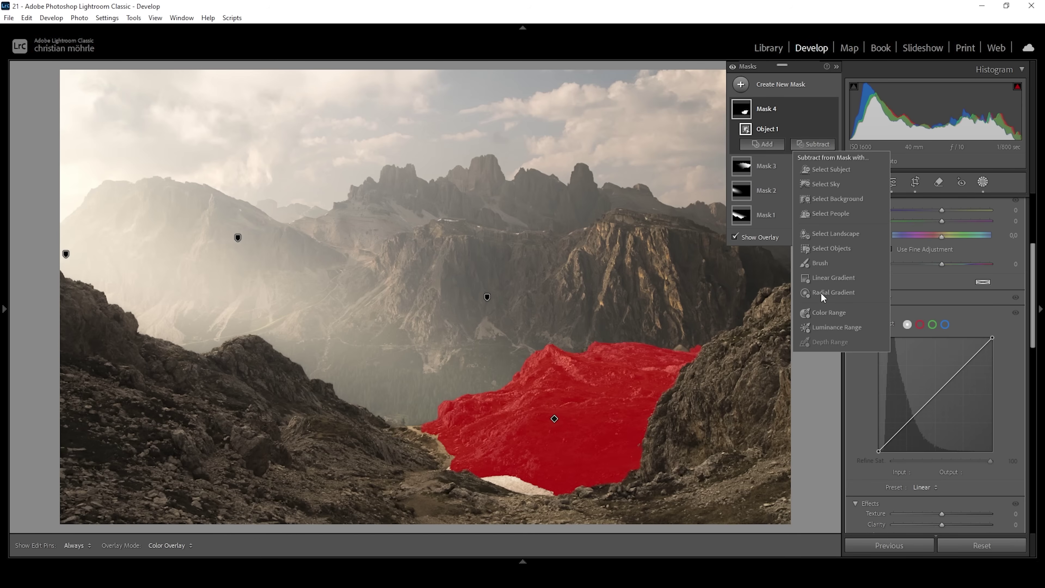
{"action": "left_click", "coordinate": [832, 279]}
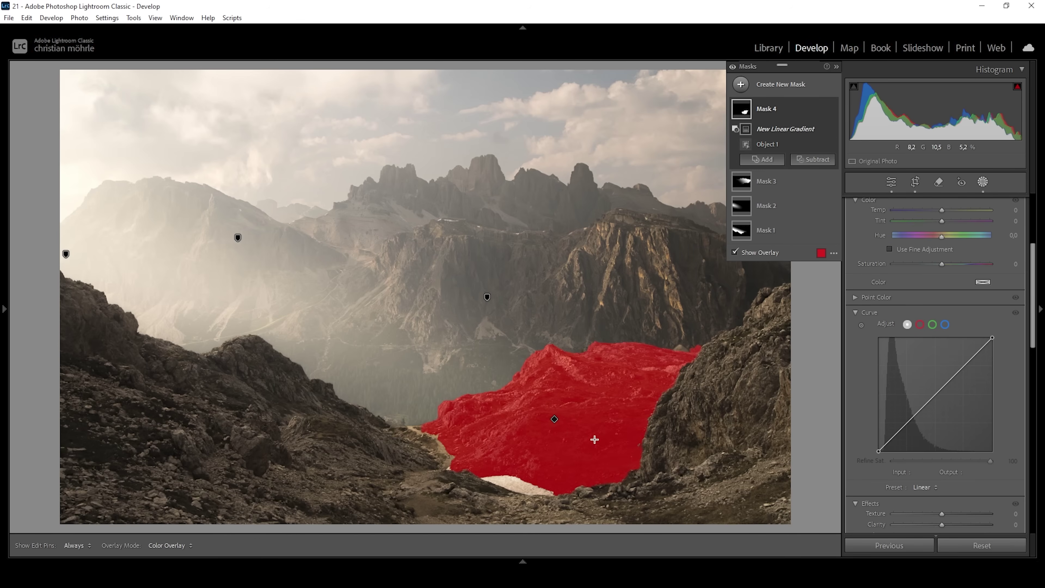
{"action": "left_click_drag", "start_coordinate": [593, 466], "coordinate": [525, 277]}
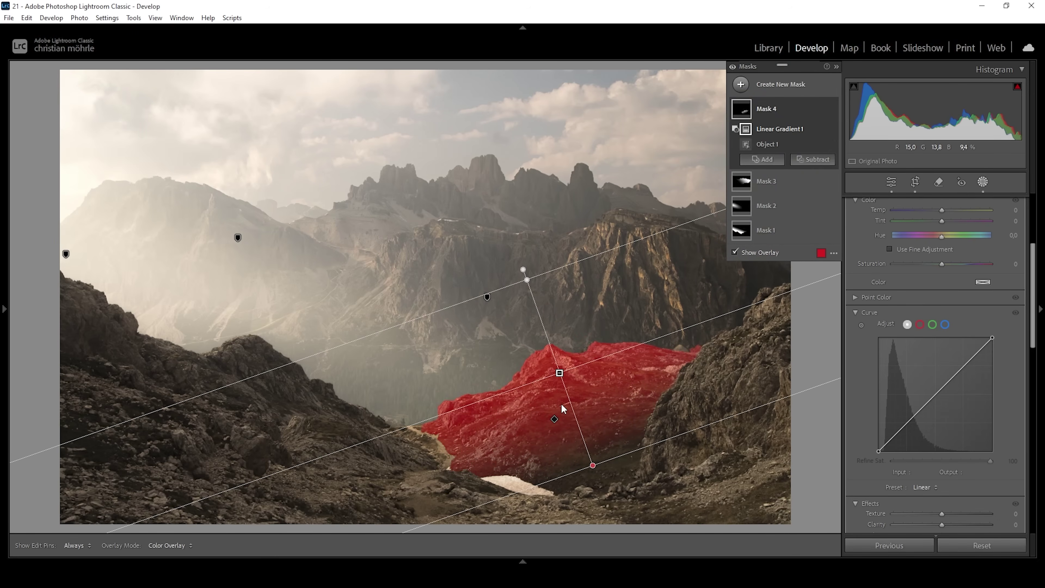
- Set the hill mask's Exposure to 0.45, Contrast to 17 and Shadows to 11, and compare the photo with the mask hidden
{"action": "scroll", "coordinate": [981, 360], "scroll_direction": "up", "scroll_amount": 5}
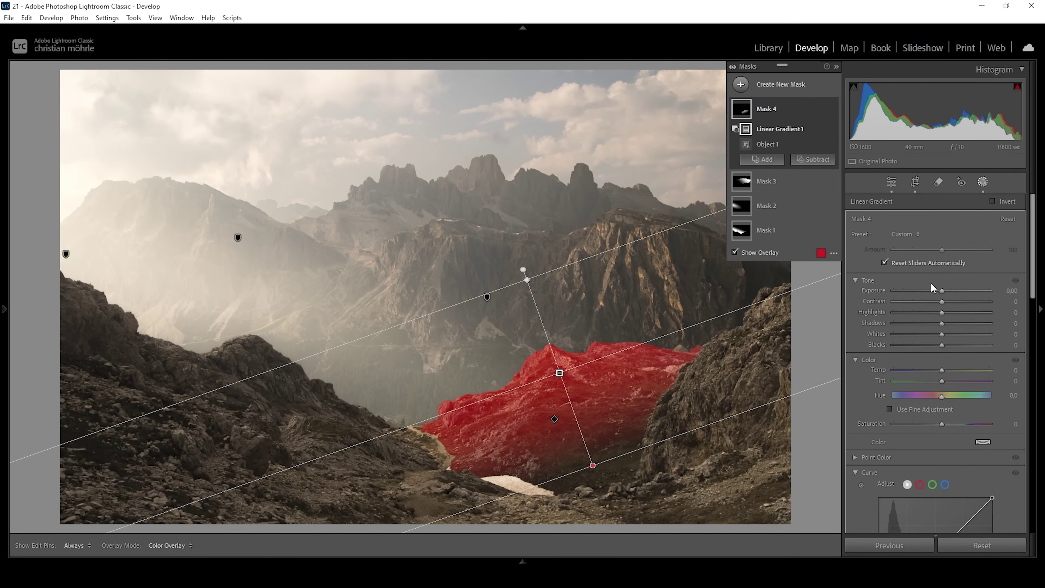
{"action": "left_click_drag", "start_coordinate": [943, 290], "coordinate": [944, 302]}
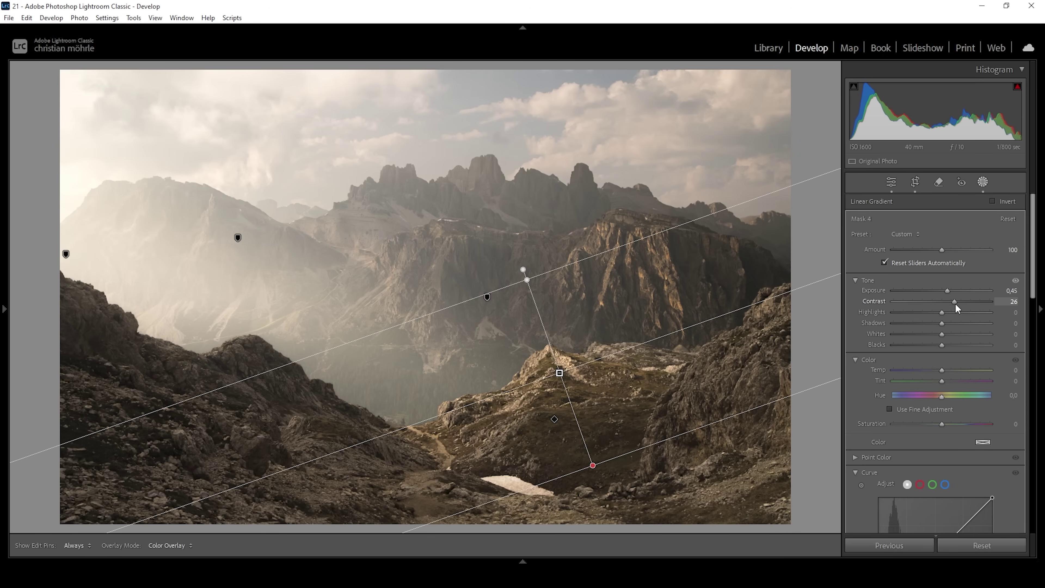
{"action": "left_click_drag", "start_coordinate": [955, 303], "coordinate": [946, 323]}
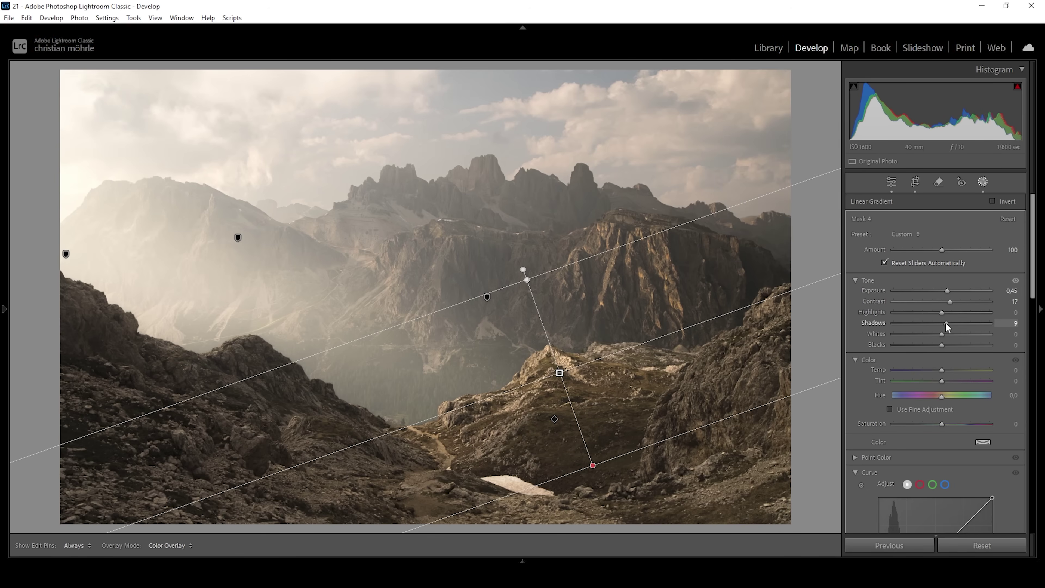
{"action": "left_click_drag", "start_coordinate": [946, 323], "coordinate": [946, 322]}
{"action": "left_click", "coordinate": [831, 110]}
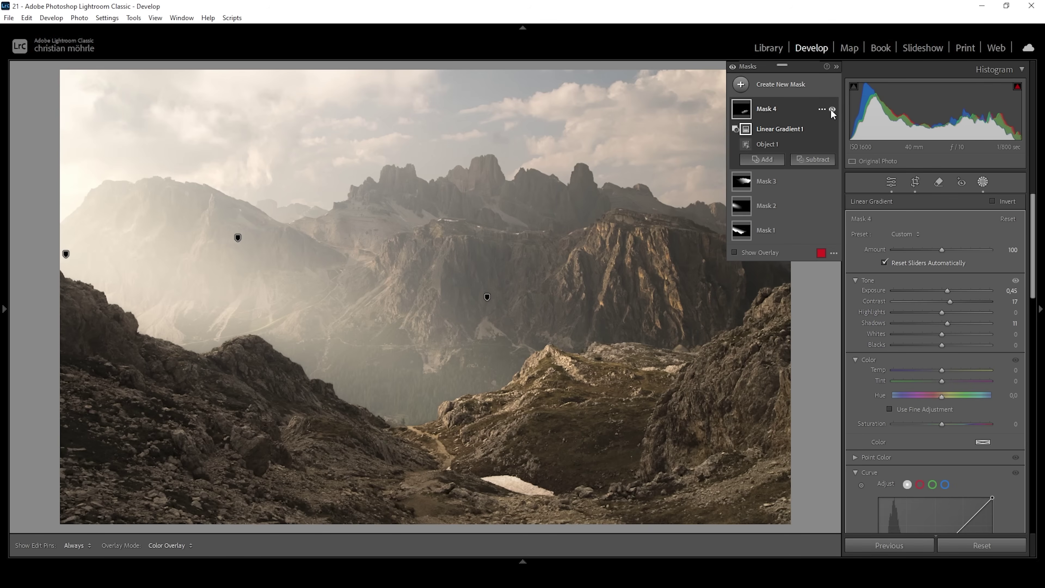
{"action": "left_click", "coordinate": [831, 109]}
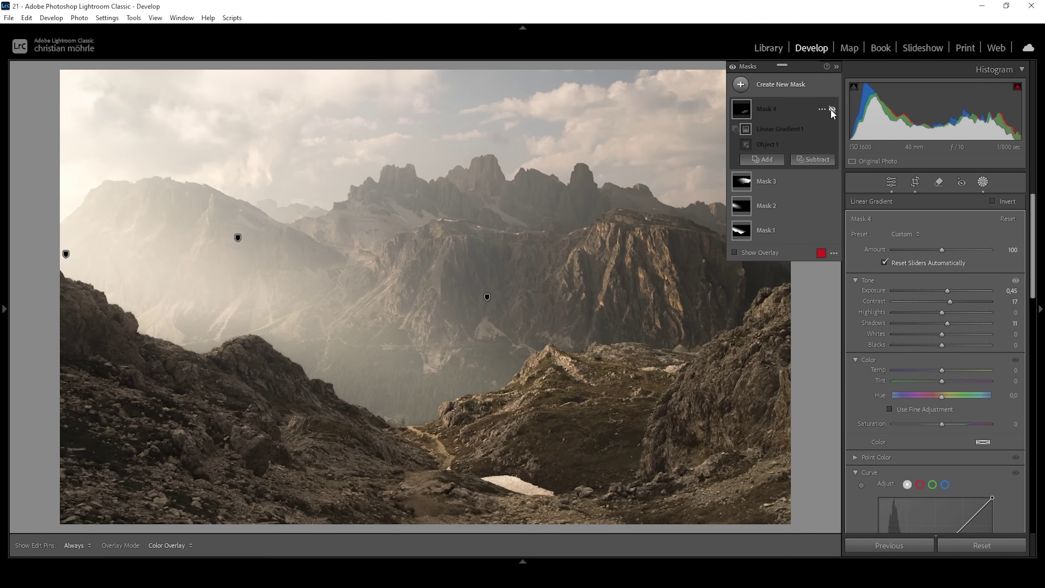
{"action": "left_click", "coordinate": [830, 109]}
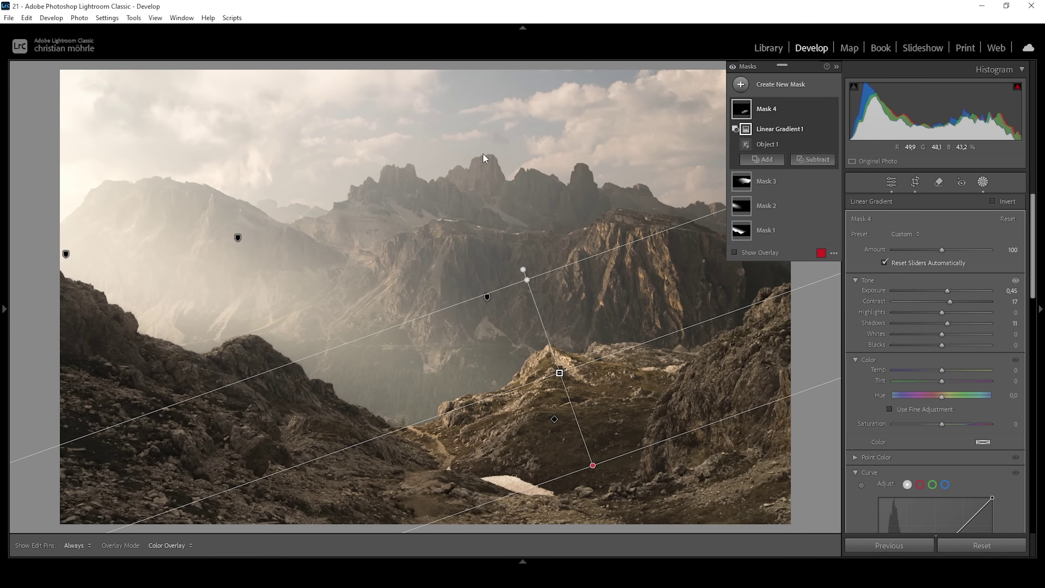
- Create a Color Range mask sampled from the blue sky near the photo's upper edge and intersect it with Select Sky
{"action": "left_click", "coordinate": [741, 85]}
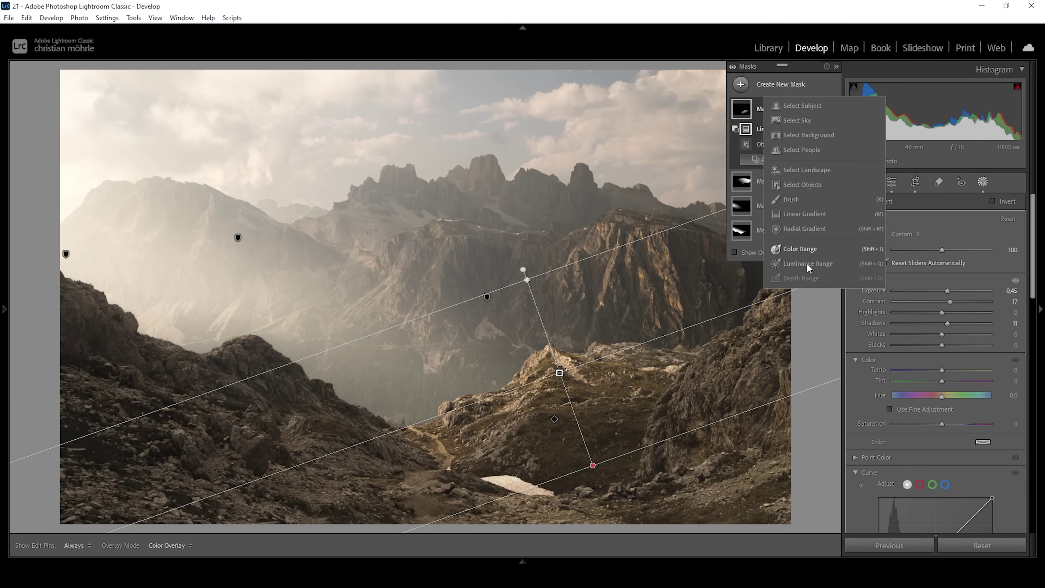
{"action": "left_click", "coordinate": [811, 250]}
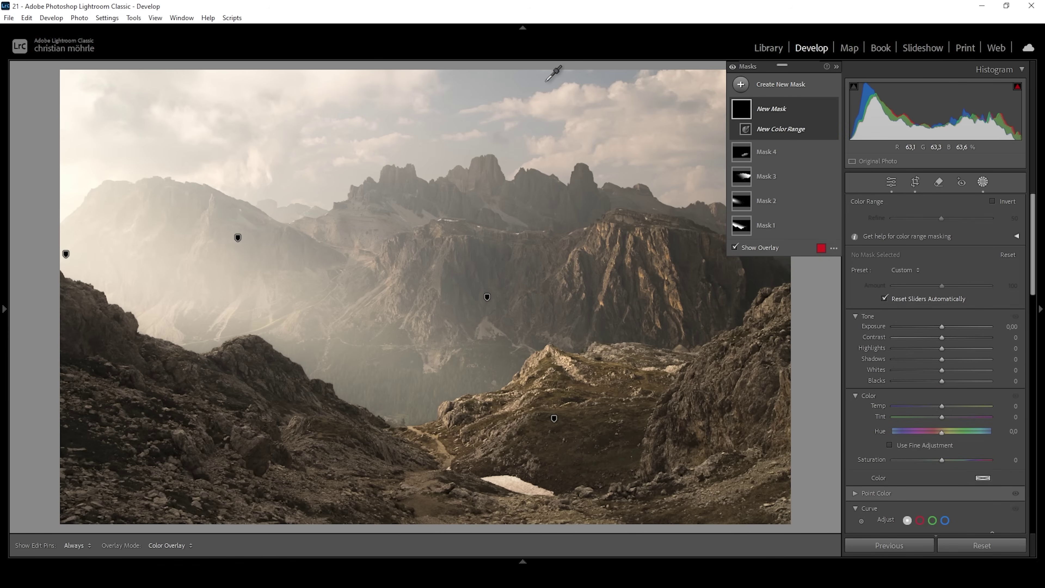
{"action": "left_click", "coordinate": [549, 82]}
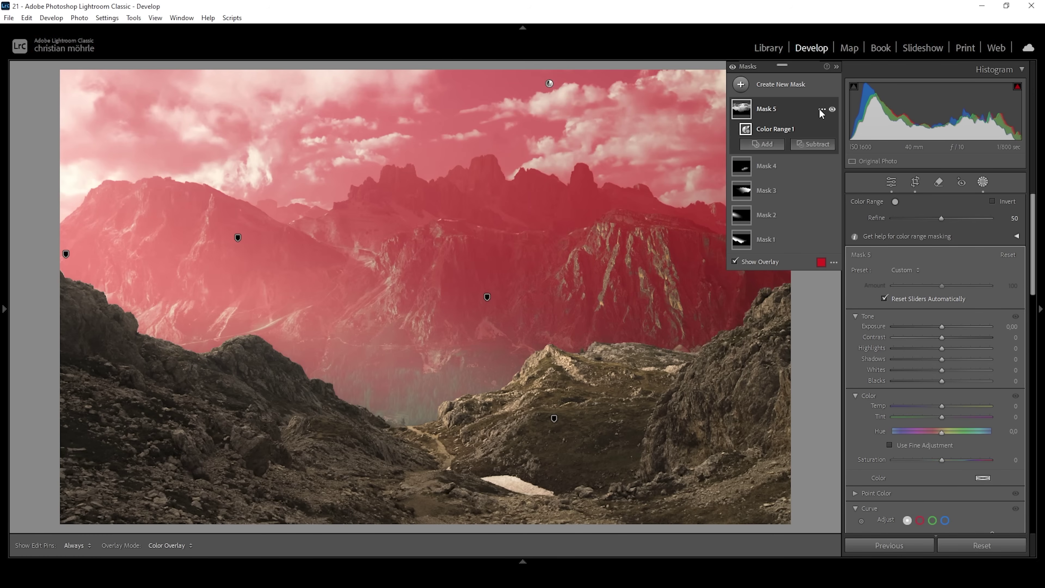
{"action": "left_click", "coordinate": [821, 110]}
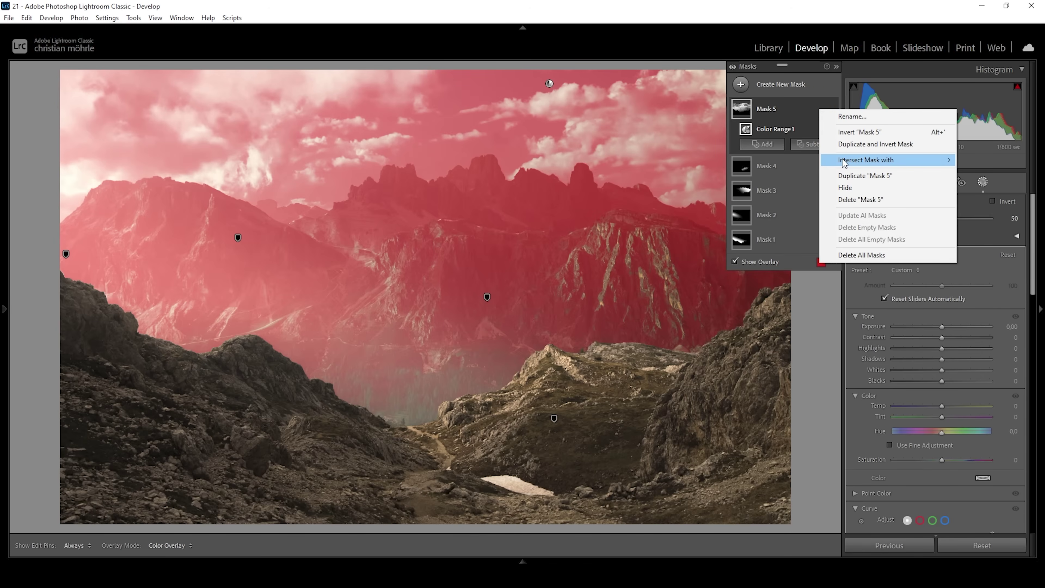
{"action": "mouse_move", "coordinate": [843, 162]}
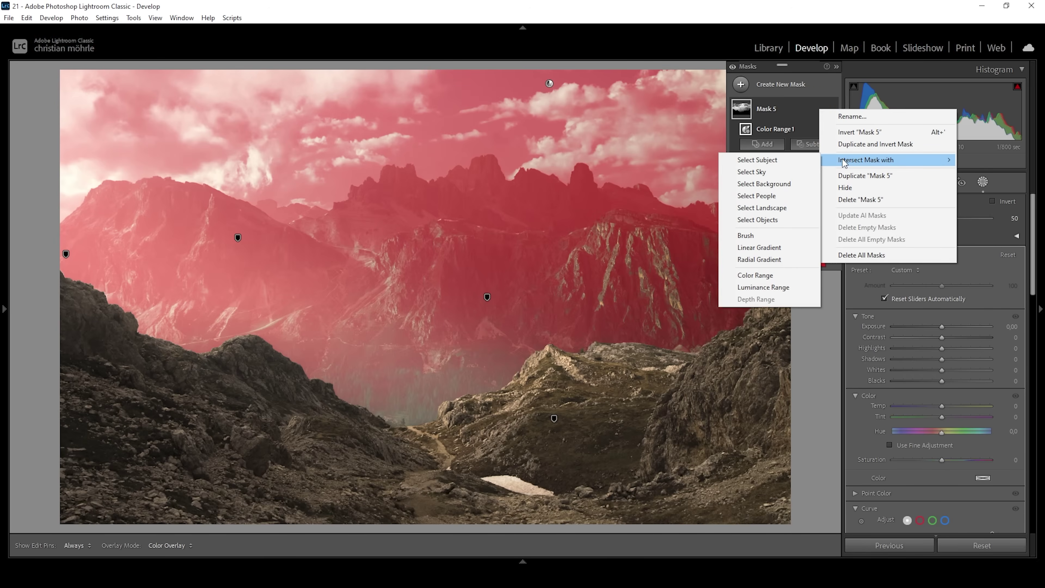
{"action": "left_click", "coordinate": [759, 172]}
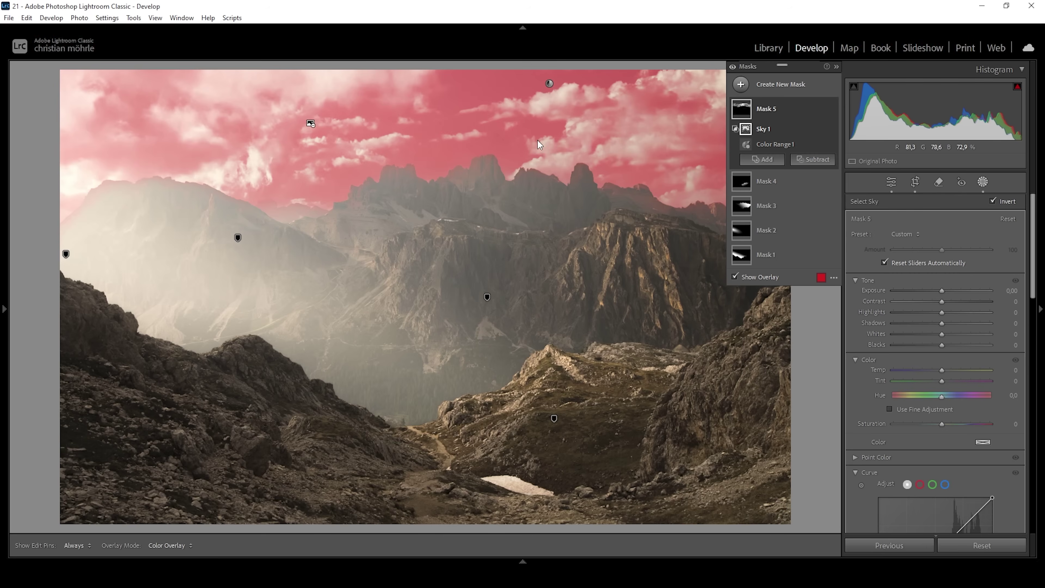
- Subtract a tilted linear gradient from the sky mask, running from below the central peaks up past the photo's upper edge
{"action": "left_click", "coordinate": [810, 160]}
{"action": "left_click", "coordinate": [827, 292]}
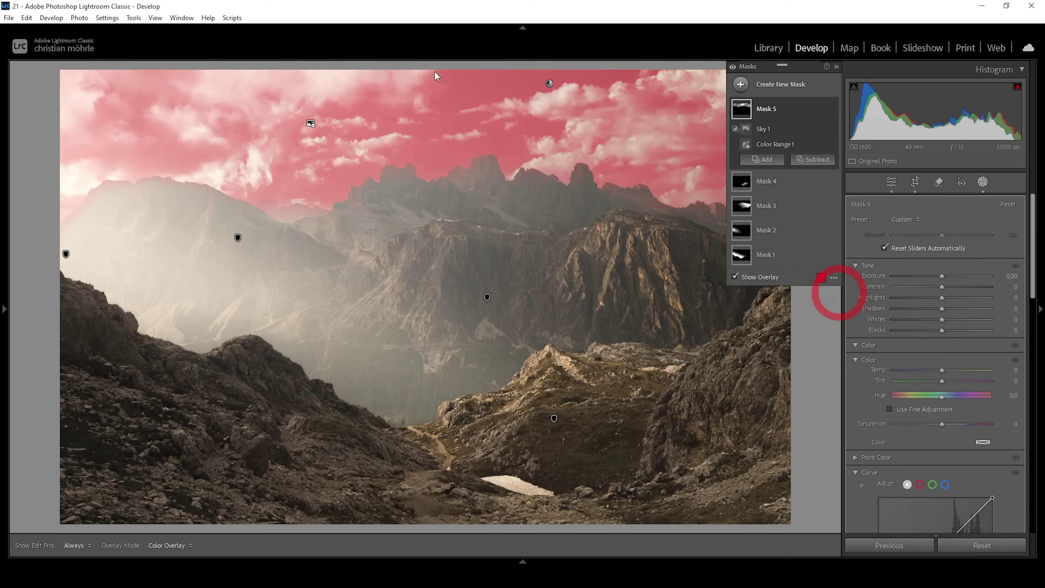
{"action": "left_click_drag", "start_coordinate": [477, 212], "coordinate": [509, 56]}
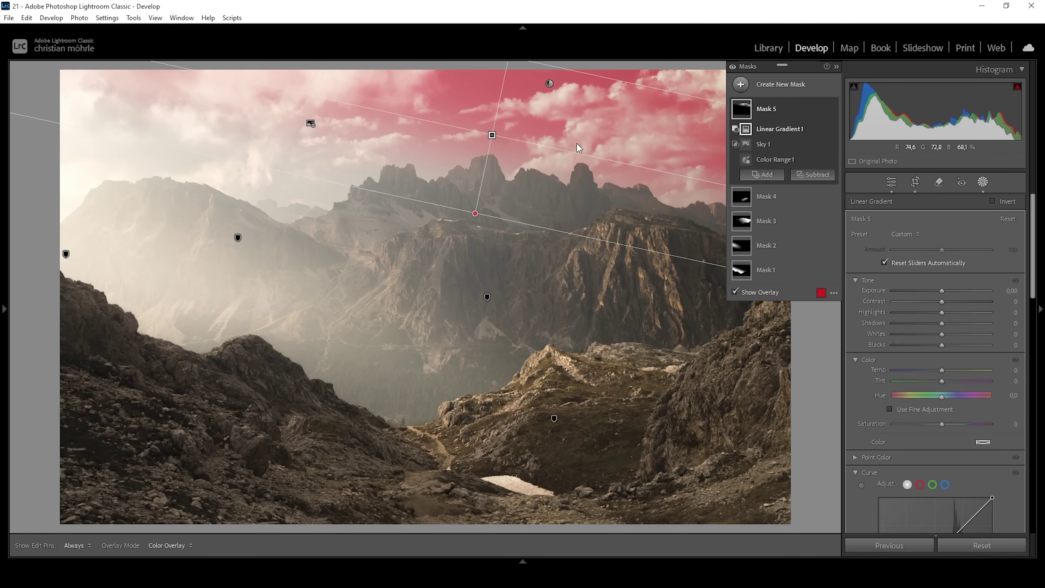
- Set the sky mask's Exposure to -0.63, Contrast to 24, Blacks to -55 and Temp to -6, and compare with all masks hidden
{"action": "left_click_drag", "start_coordinate": [940, 289], "coordinate": [934, 290]}
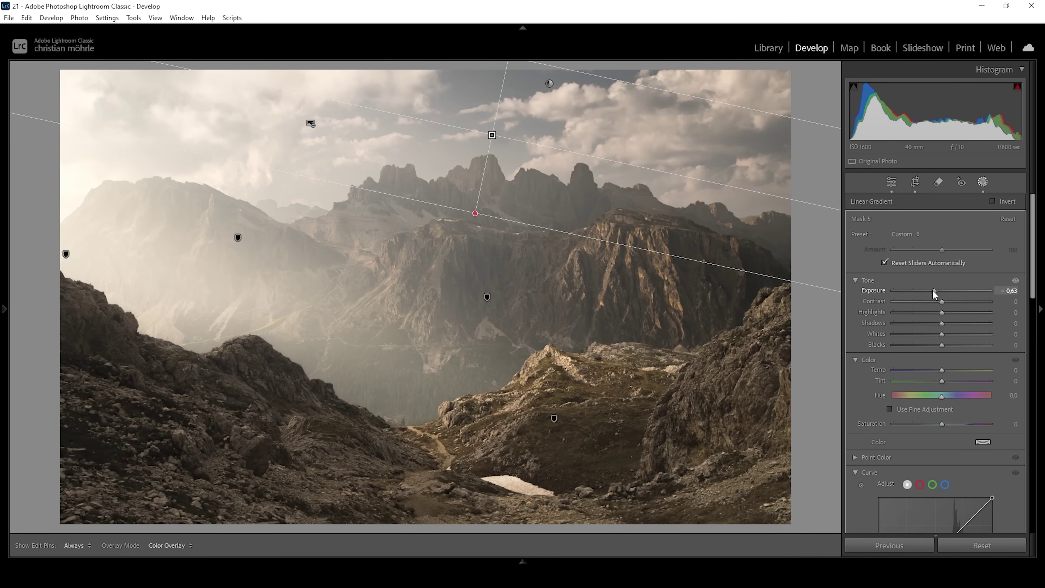
{"action": "left_click_drag", "start_coordinate": [932, 289], "coordinate": [932, 289]}
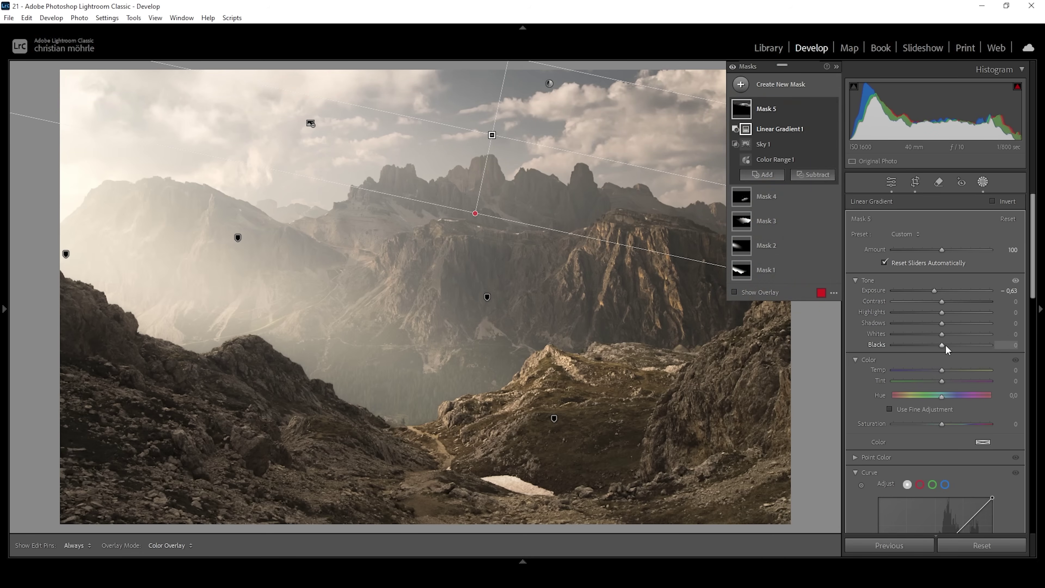
{"action": "left_click_drag", "start_coordinate": [942, 349], "coordinate": [914, 344]}
{"action": "mouse_move", "coordinate": [943, 303]}
{"action": "left_mouse_down"}
{"action": "mouse_move", "coordinate": [975, 299]}
{"action": "mouse_move", "coordinate": [954, 301]}
{"action": "left_mouse_up"}
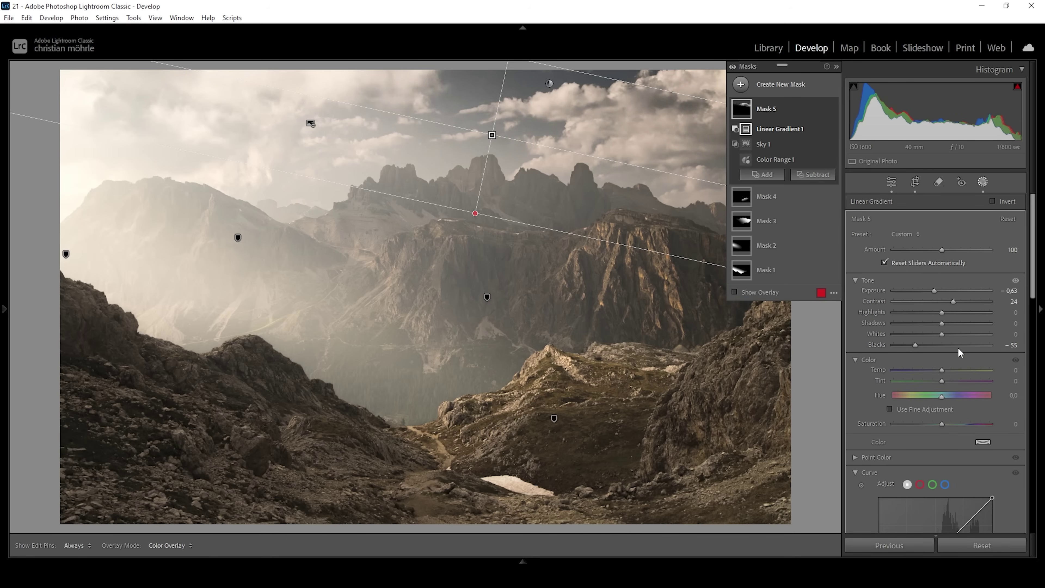
{"action": "left_click_drag", "start_coordinate": [940, 373], "coordinate": [942, 369]}
{"action": "left_click", "coordinate": [732, 67]}
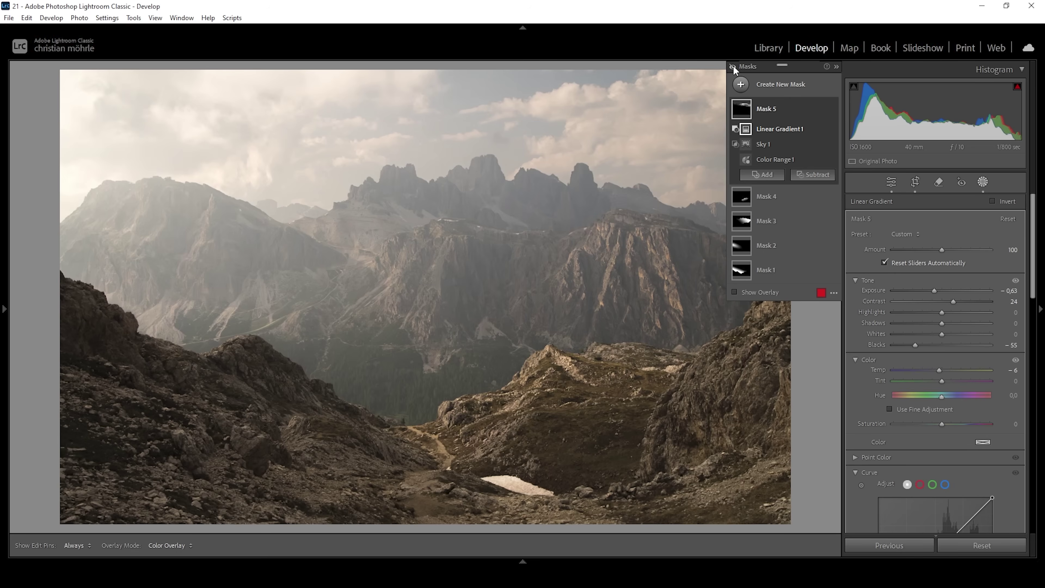
{"action": "left_click", "coordinate": [733, 67]}
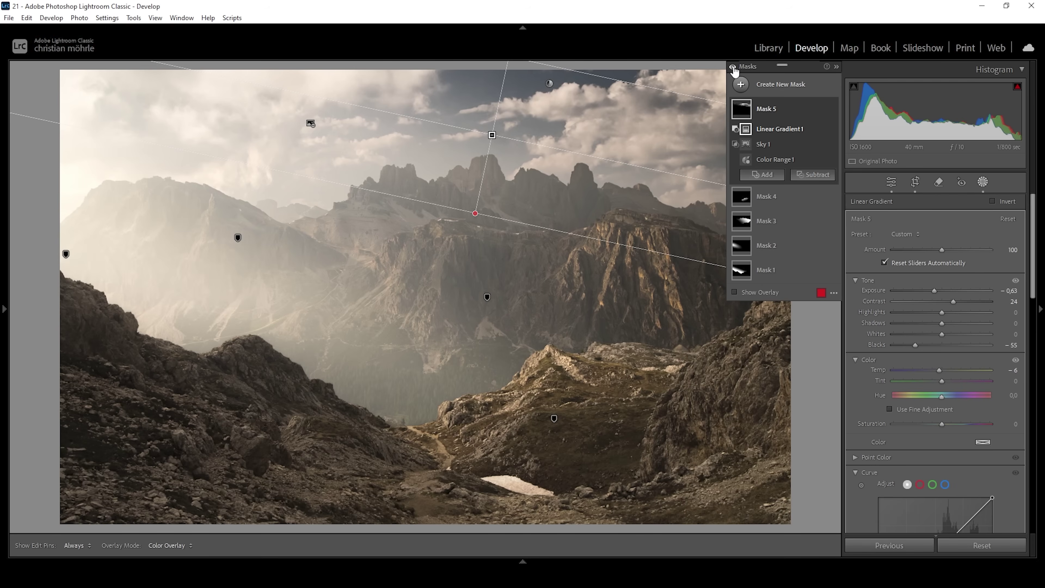
- In the Color Mixer, reduce the Yellow saturation to -18 and the Orange saturation to about -10
{"action": "left_click", "coordinate": [892, 183]}
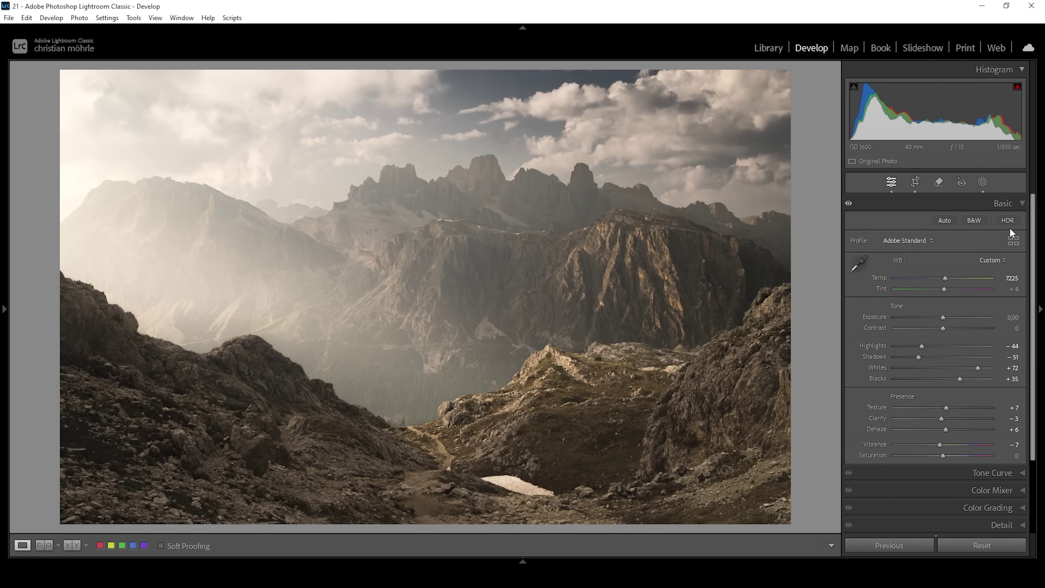
{"action": "left_click_drag", "start_coordinate": [1034, 204], "coordinate": [1033, 276]}
{"action": "left_click", "coordinate": [991, 398]}
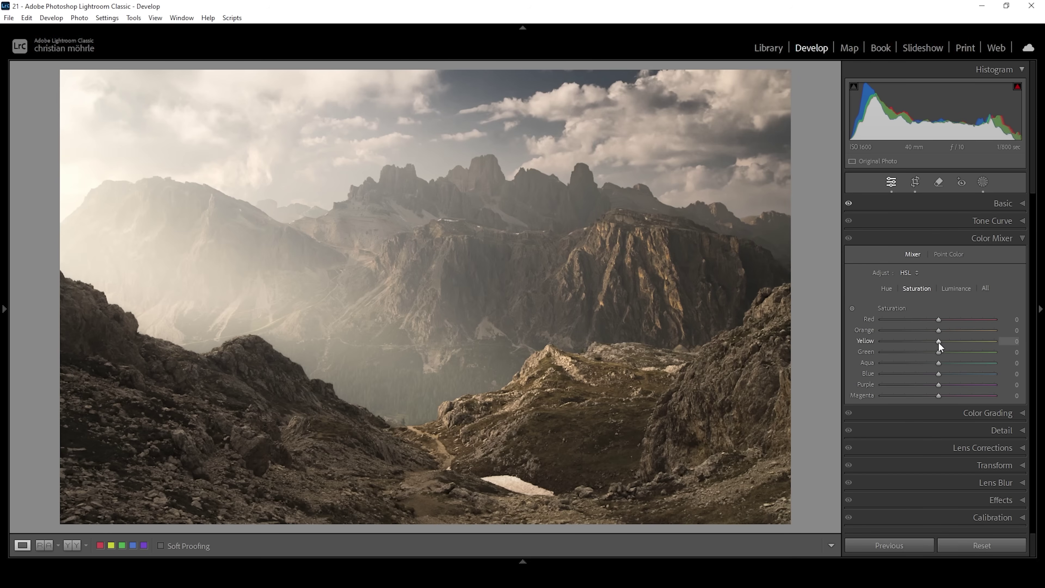
{"action": "left_click_drag", "start_coordinate": [937, 341], "coordinate": [929, 341]}
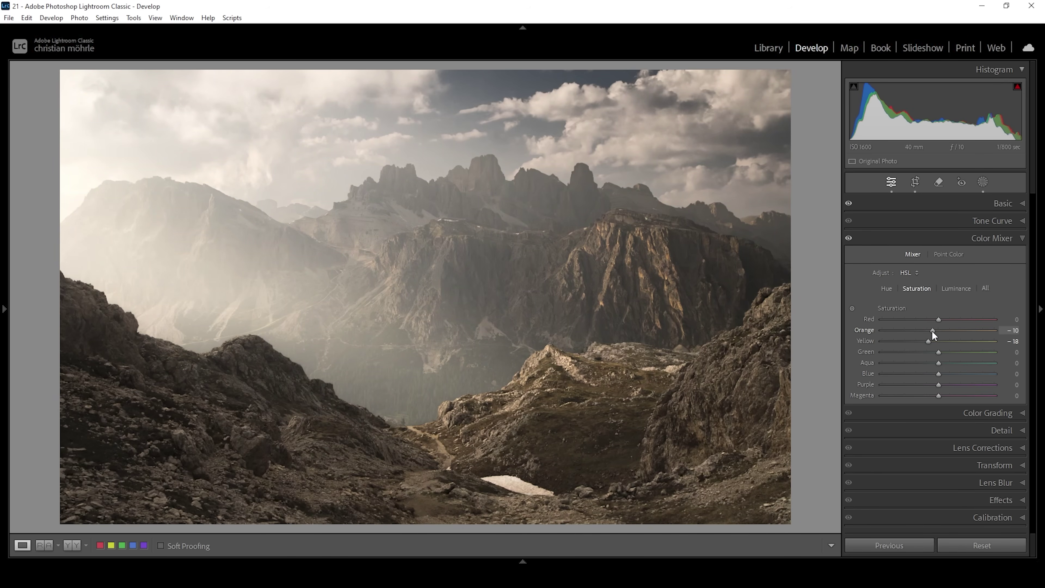
{"action": "left_click_drag", "start_coordinate": [932, 330], "coordinate": [934, 330]}
- Raise the Color Mixer's Orange luminance to +14 and Yellow luminance to about +6
{"action": "left_click", "coordinate": [961, 288]}
{"action": "mouse_move", "coordinate": [941, 341]}
{"action": "left_mouse_down"}
{"action": "mouse_move", "coordinate": [946, 330]}
{"action": "mouse_move", "coordinate": [942, 341]}
{"action": "left_mouse_up"}
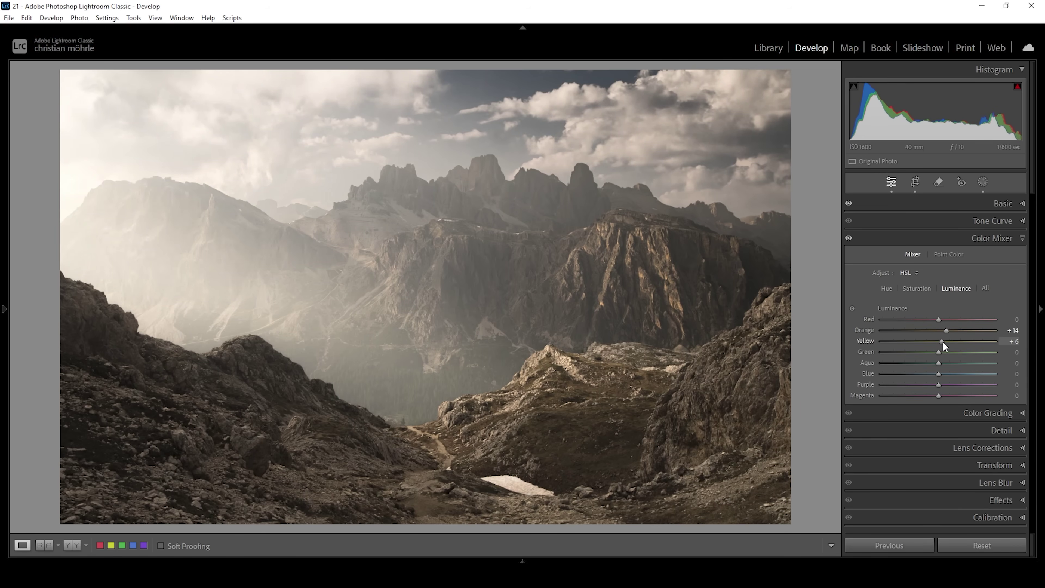
{"action": "left_click", "coordinate": [1013, 240]}
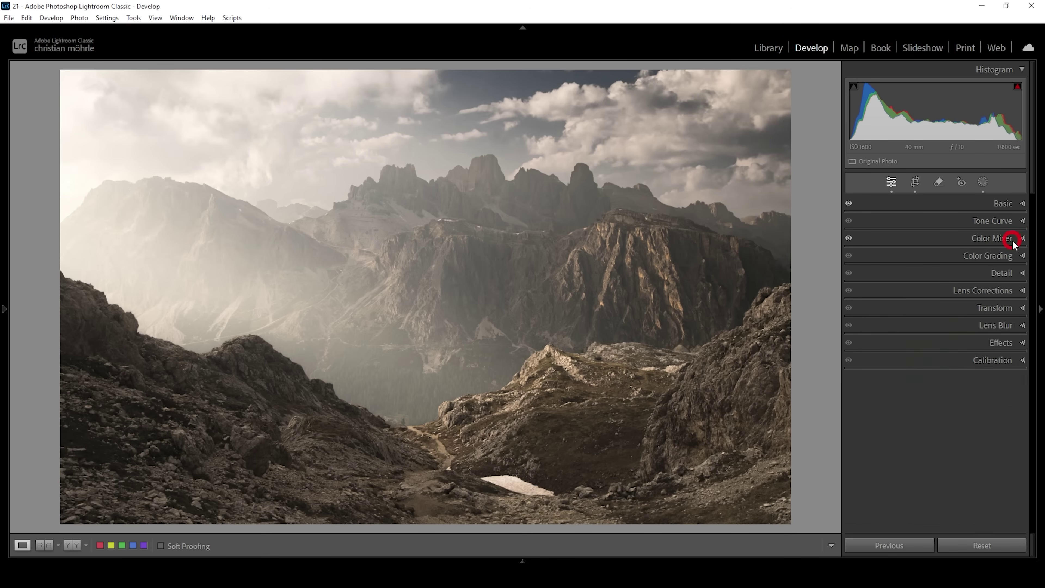
- Color grade the Highlights with Hue 43 and Saturation 52
{"action": "left_click", "coordinate": [1001, 254]}
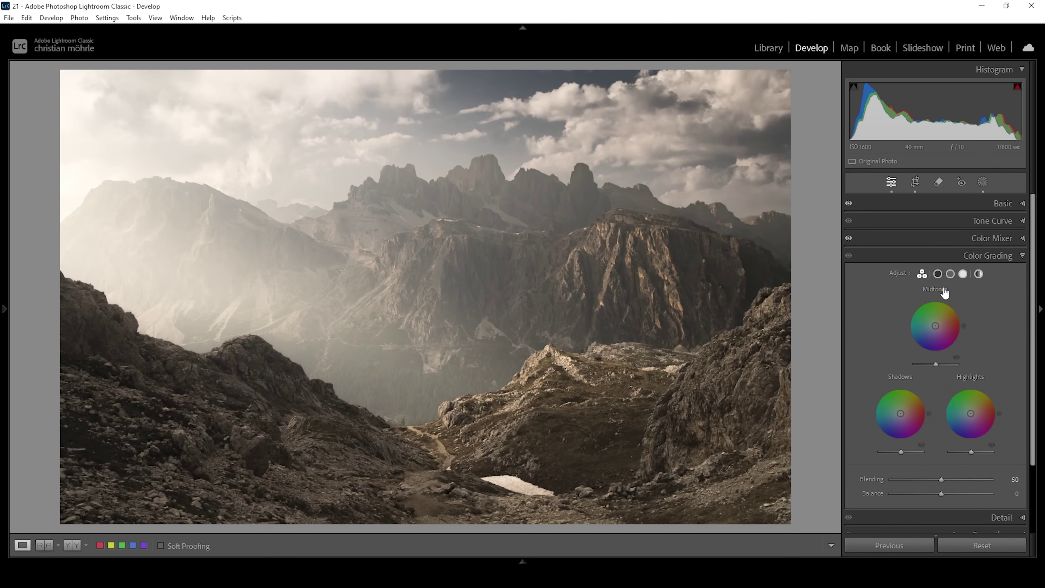
{"action": "left_click", "coordinate": [962, 274]}
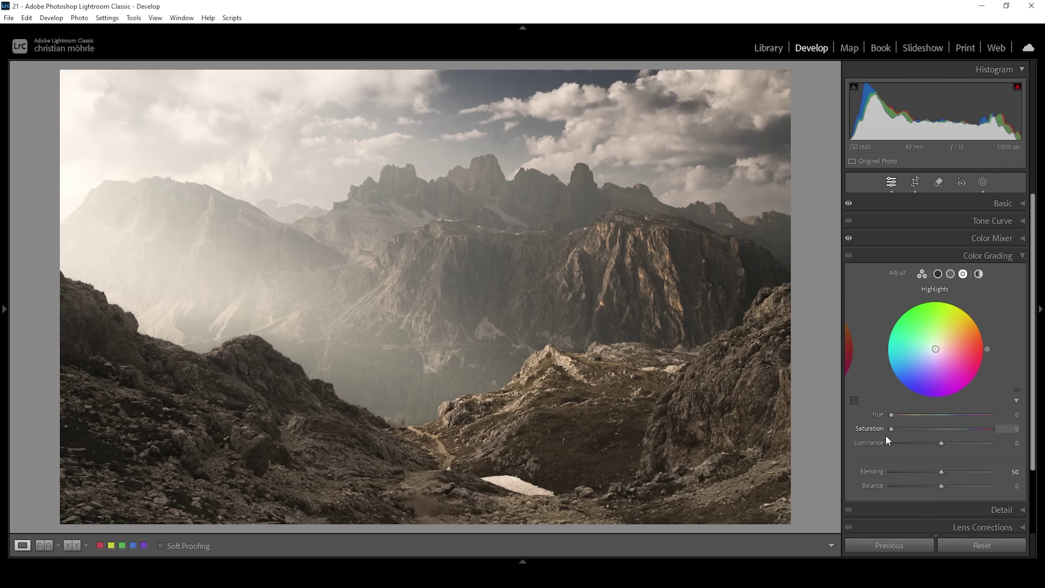
{"action": "left_click_drag", "start_coordinate": [890, 415], "coordinate": [901, 415]}
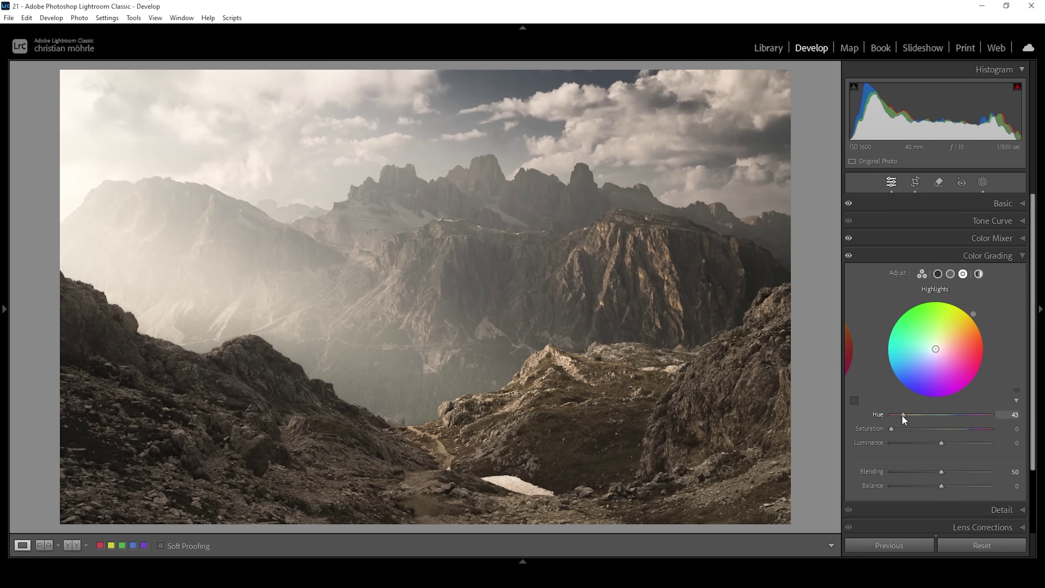
{"action": "mouse_move", "coordinate": [891, 429]}
{"action": "left_mouse_down"}
{"action": "mouse_move", "coordinate": [952, 428]}
{"action": "mouse_move", "coordinate": [943, 428]}
{"action": "left_mouse_up"}
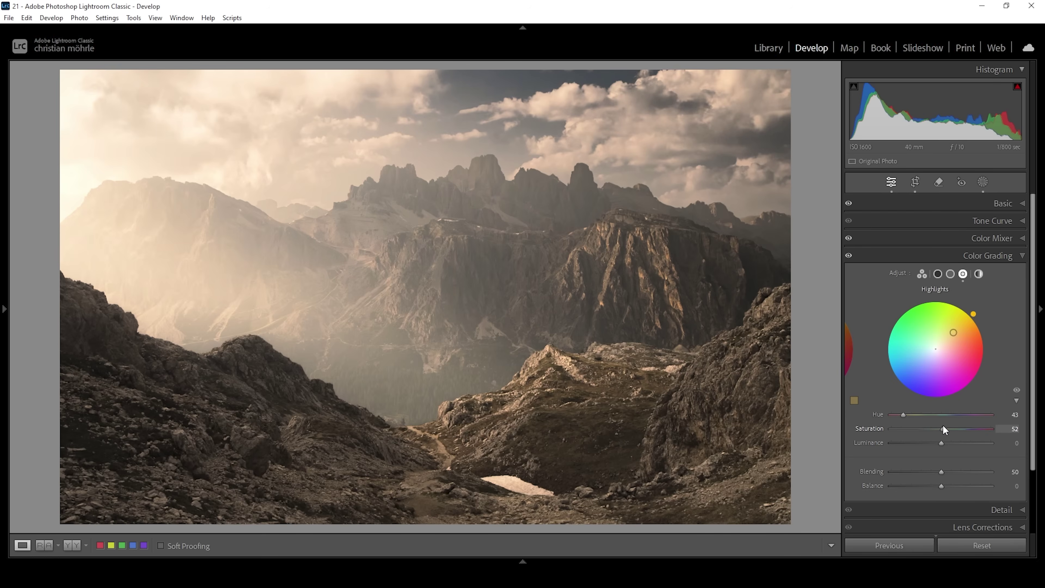
- Color grade the Midtones with Hue 41 and Saturation 7, and the Shadows with Hue 231 and Saturation 4
{"action": "left_click", "coordinate": [950, 274]}
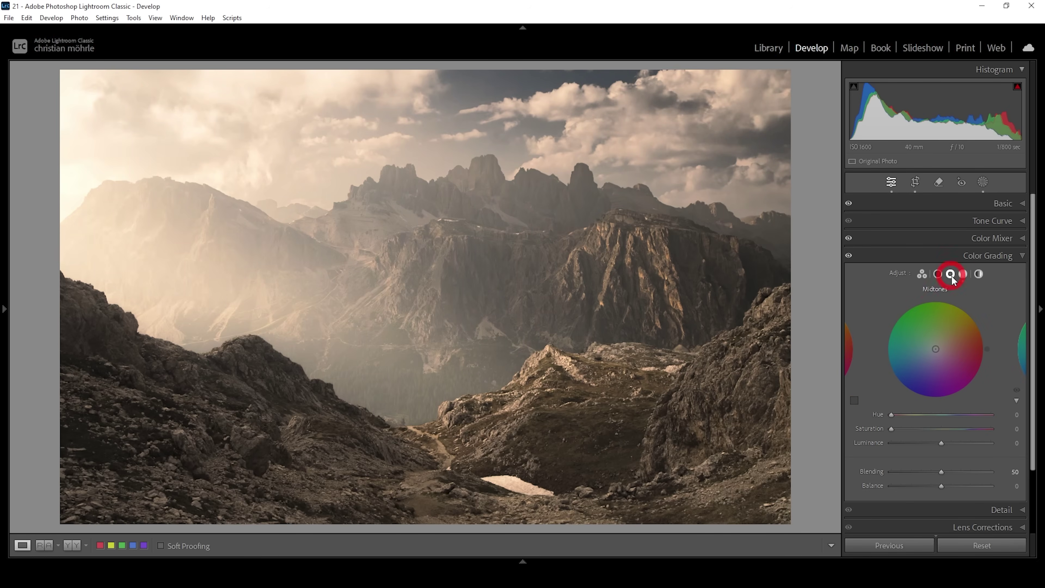
{"action": "mouse_move", "coordinate": [891, 415]}
{"action": "left_mouse_down"}
{"action": "mouse_move", "coordinate": [904, 414]}
{"action": "mouse_move", "coordinate": [899, 429]}
{"action": "left_mouse_up"}
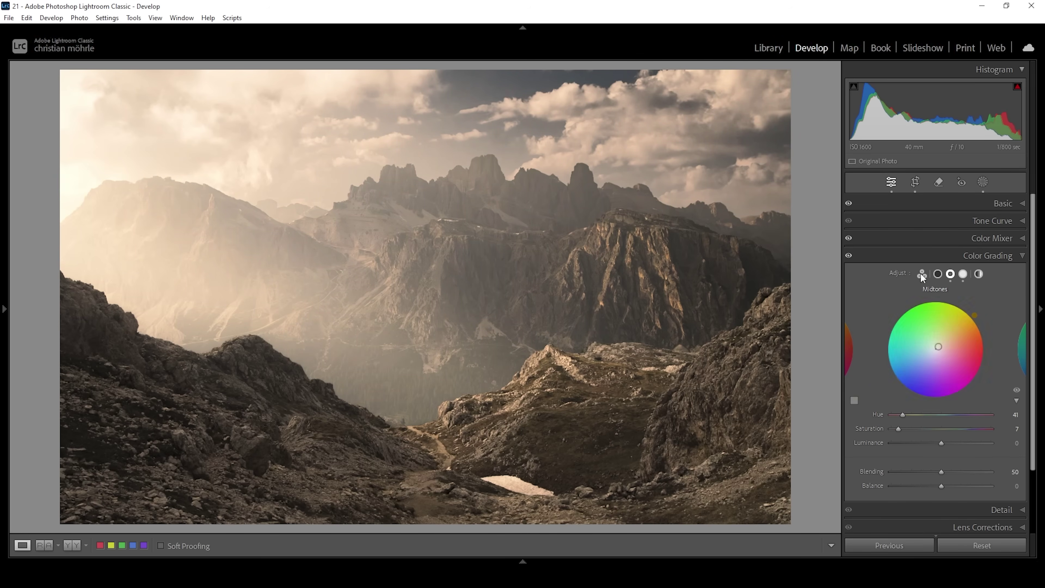
{"action": "left_click", "coordinate": [937, 274]}
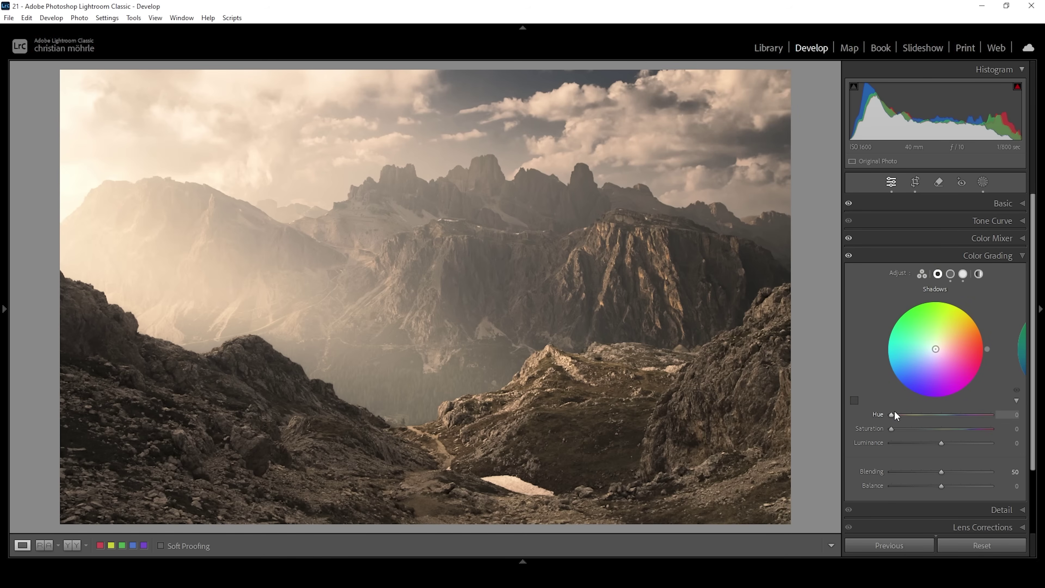
{"action": "left_click_drag", "start_coordinate": [893, 415], "coordinate": [958, 423]}
{"action": "left_click_drag", "start_coordinate": [889, 431], "coordinate": [895, 431]}
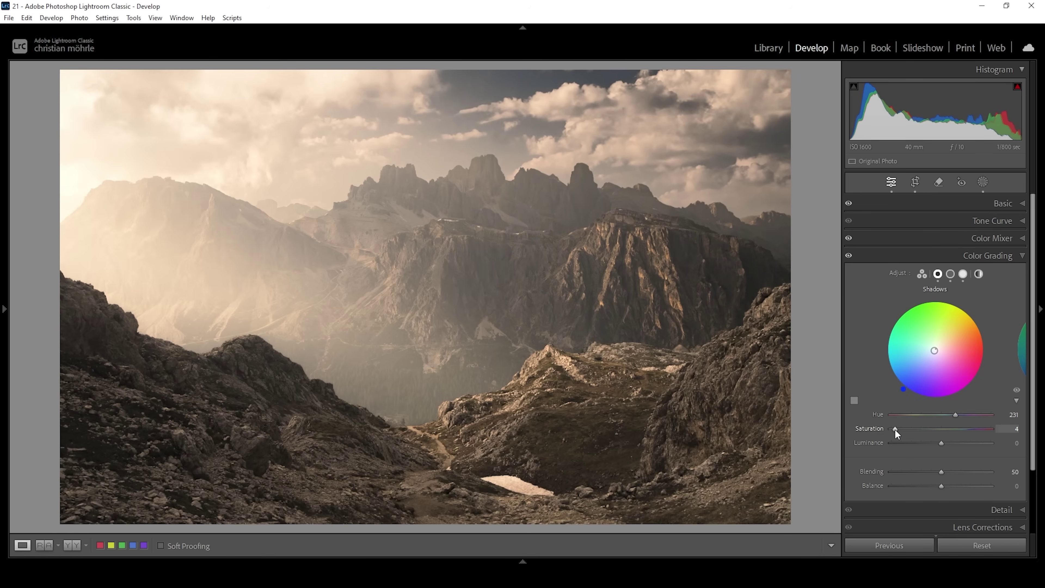
{"action": "left_click", "coordinate": [1007, 255]}
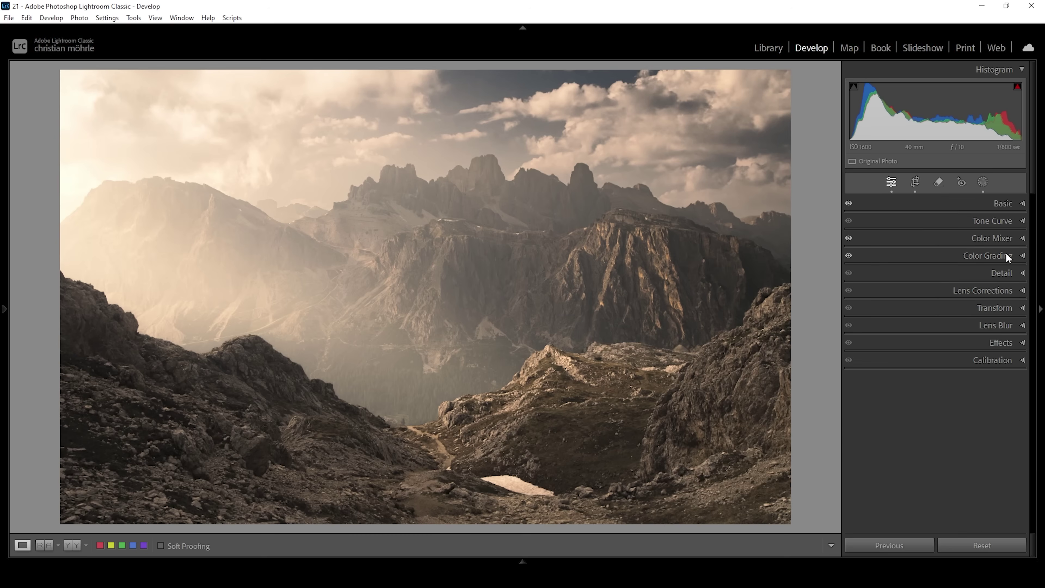
- In Calibration, set the Blue Primary Hue to -12 and its Saturation to +29
{"action": "left_click", "coordinate": [989, 362]}
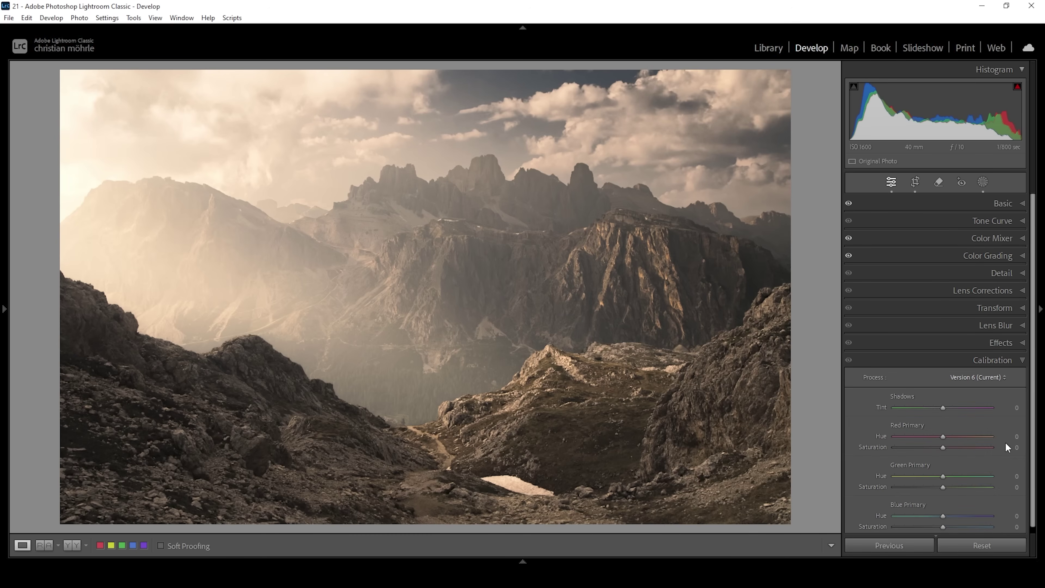
{"action": "left_click_drag", "start_coordinate": [943, 516], "coordinate": [941, 518]}
{"action": "left_click_drag", "start_coordinate": [937, 519], "coordinate": [939, 519]}
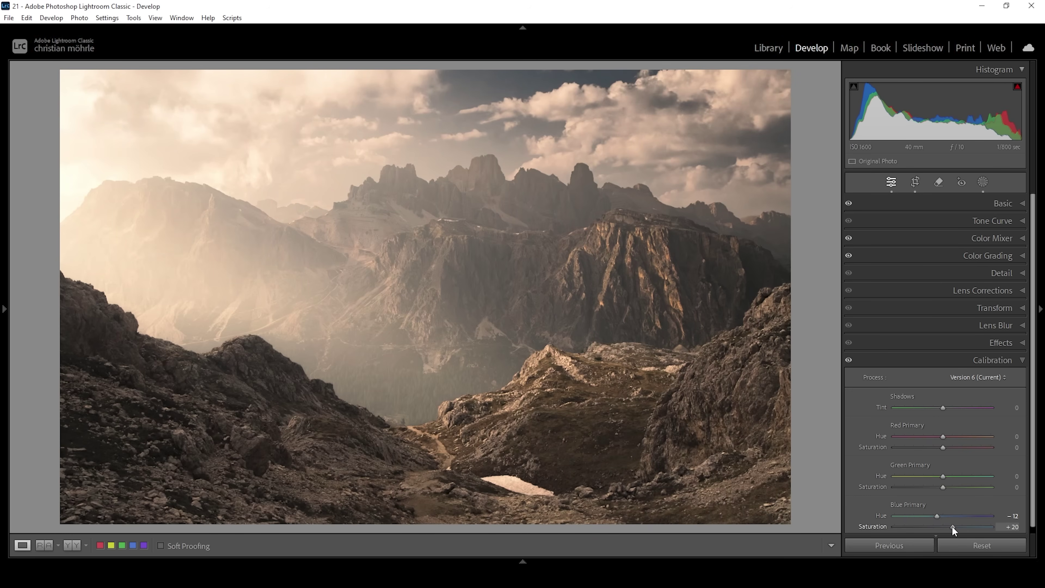
{"action": "left_click_drag", "start_coordinate": [955, 526], "coordinate": [956, 526]}
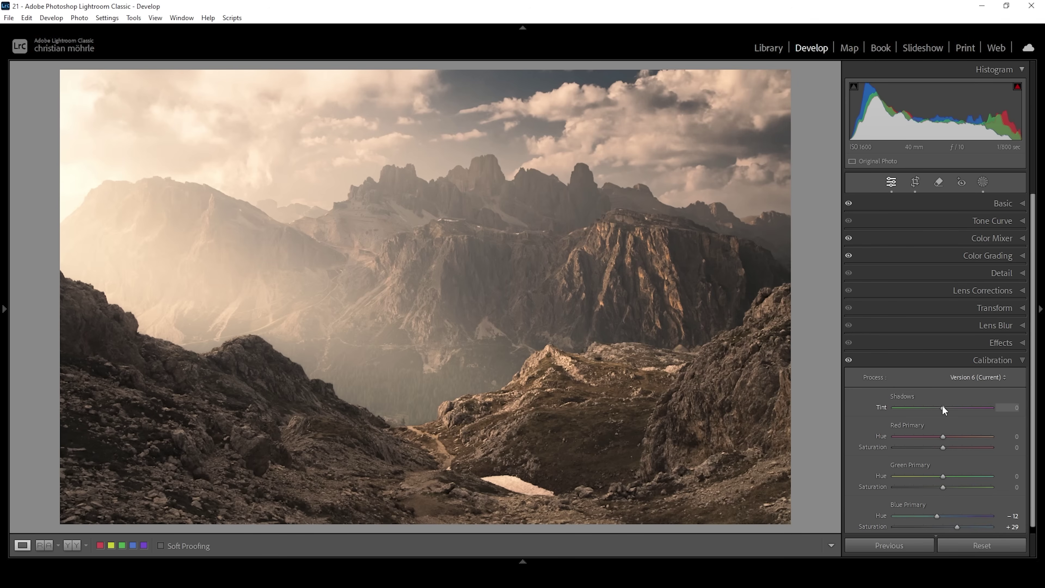
{"action": "left_click", "coordinate": [963, 362]}
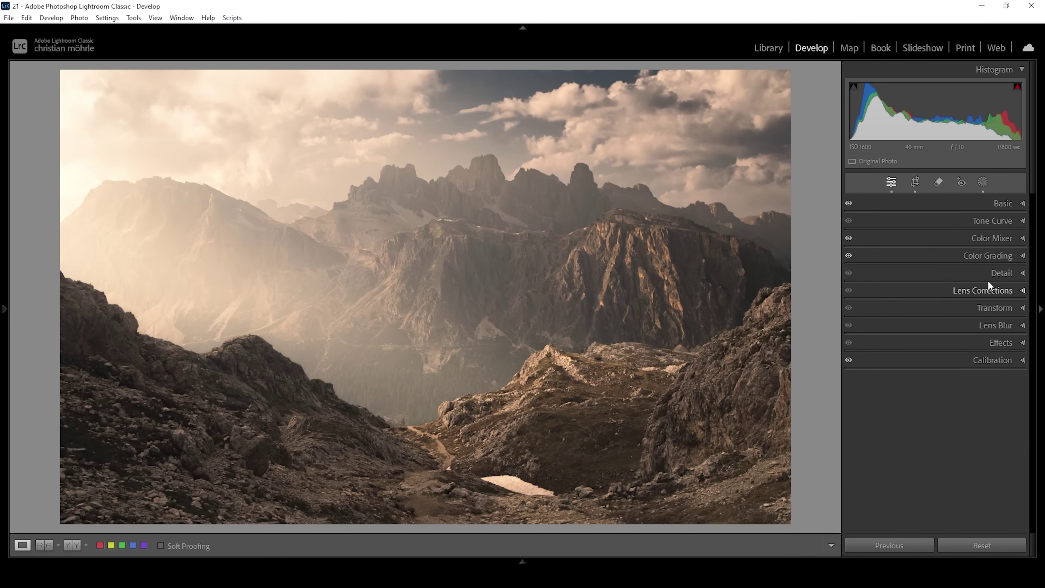
- Sharpen the photo with Radius 0.5 and Detail 100, and raise the sharpening Masking and Amount
{"action": "left_click", "coordinate": [995, 274]}
{"action": "left_click_drag", "start_coordinate": [1008, 413], "coordinate": [839, 413]}
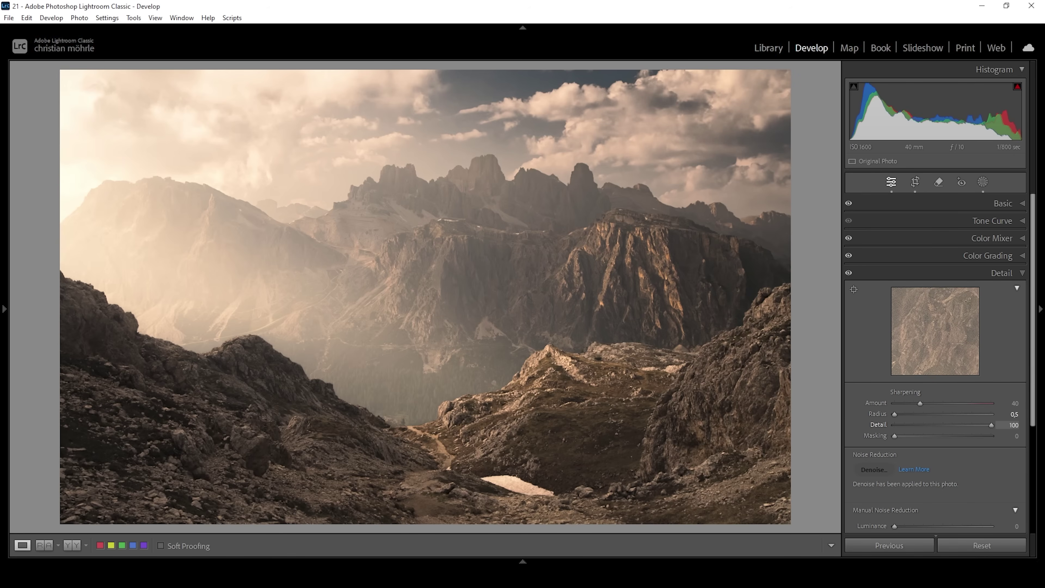
{"action": "left_click_drag", "start_coordinate": [895, 437], "coordinate": [967, 440]}
{"action": "left_click_drag", "start_coordinate": [919, 404], "coordinate": [951, 405]}
{"action": "left_click", "coordinate": [1003, 270]}
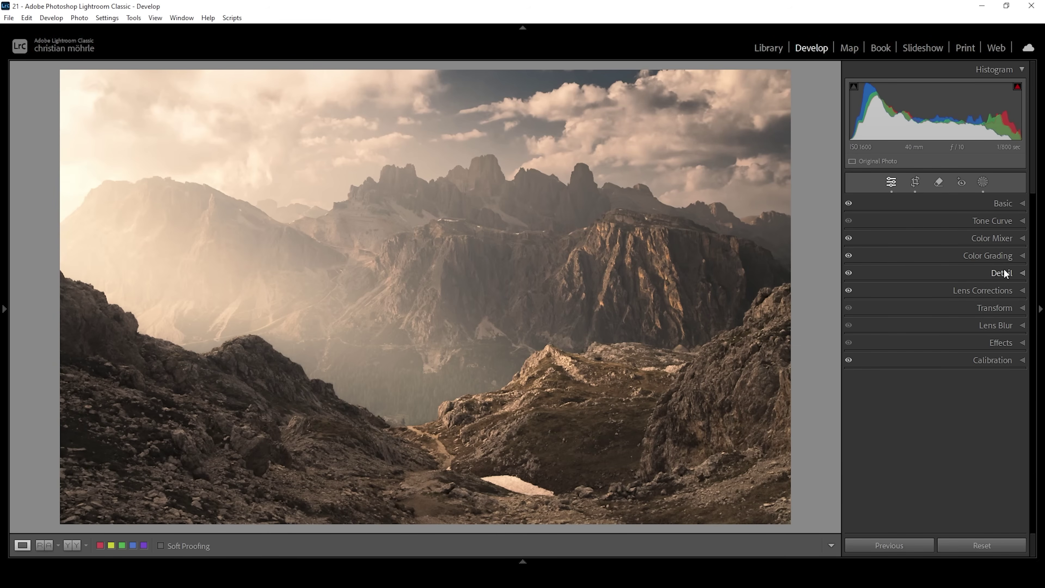